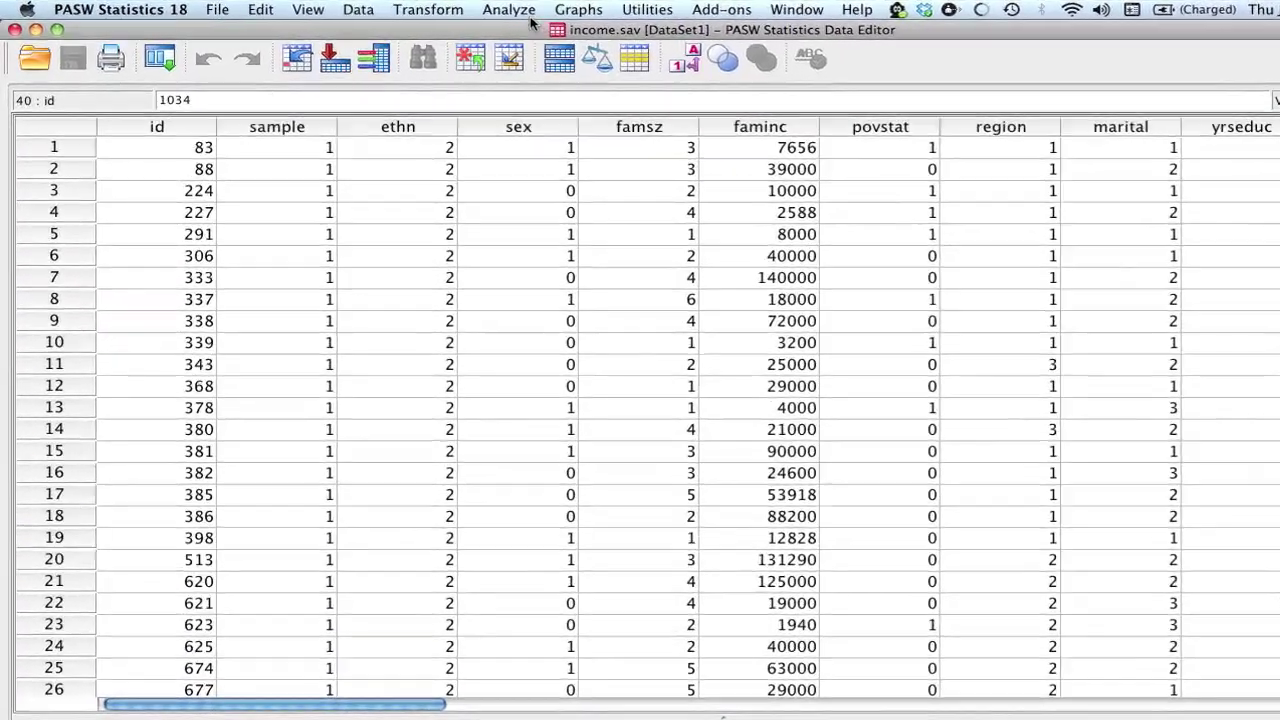
Open Descriptive Statistics > Explore and move yrseduc into the Dependent List
left_click(527, 15)
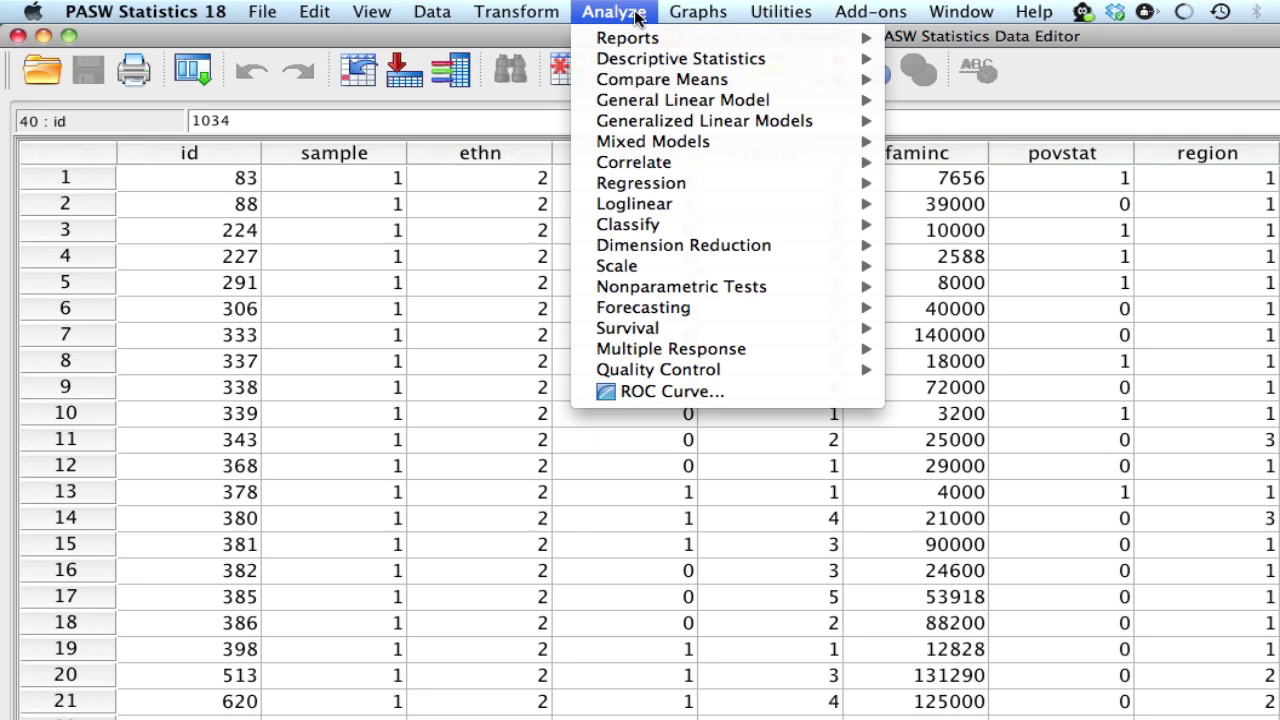
mouse_move(639, 62)
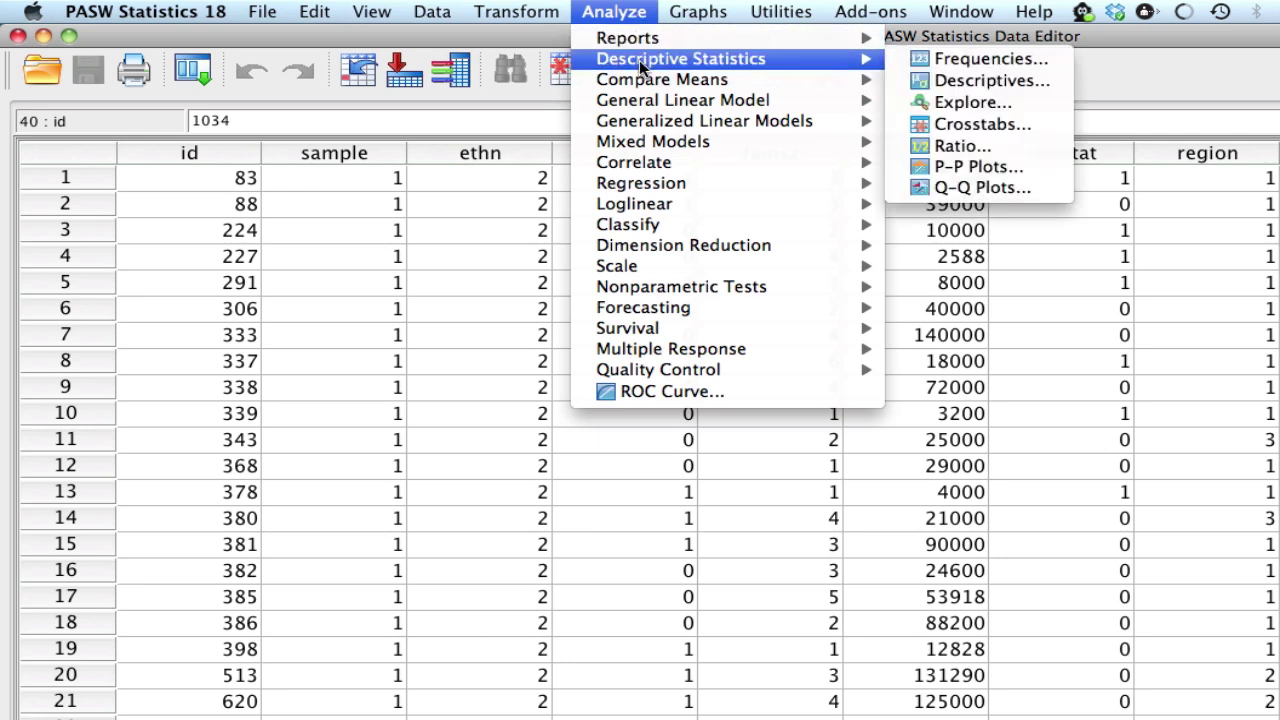
left_click(937, 101)
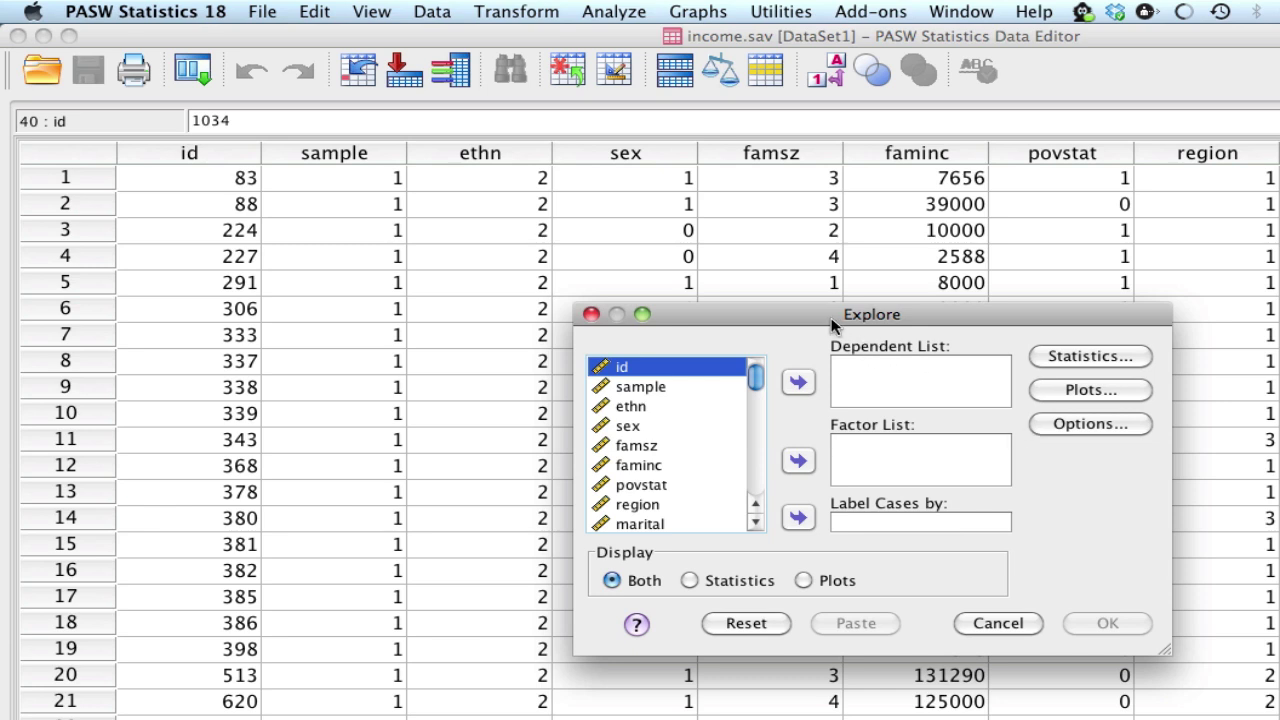
left_click(756, 521)
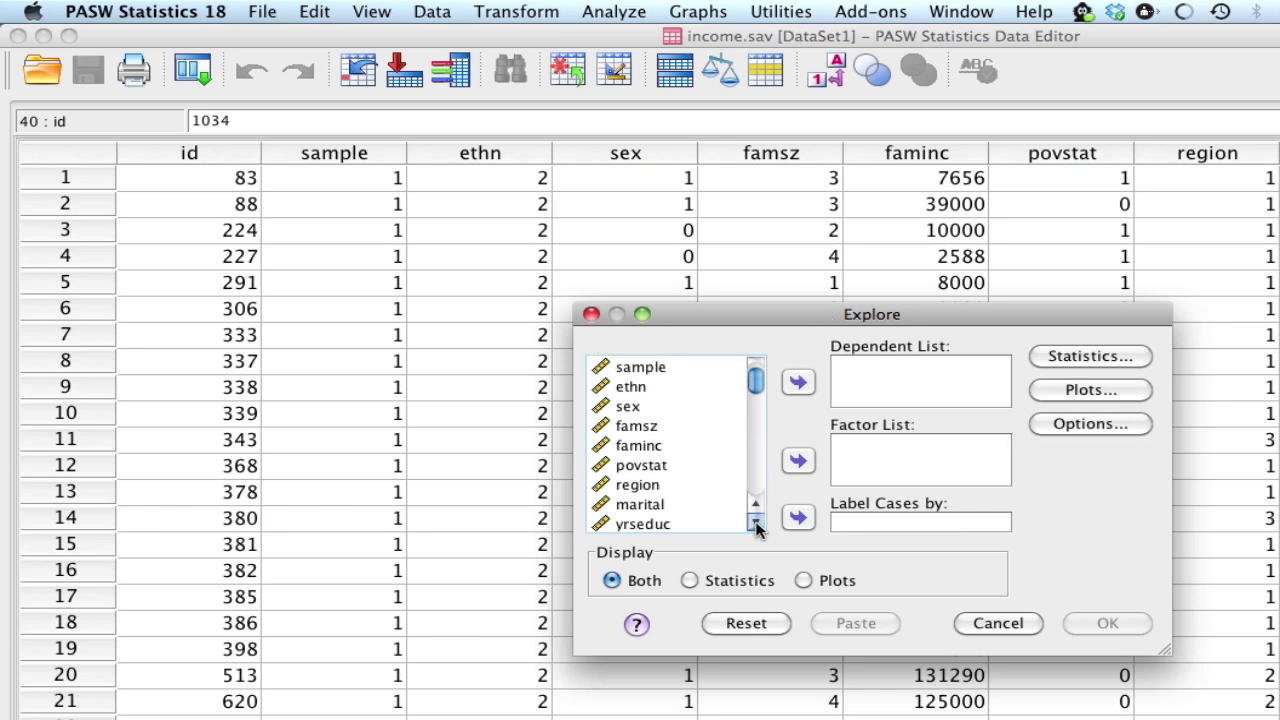
left_click(673, 523)
left_click(660, 524)
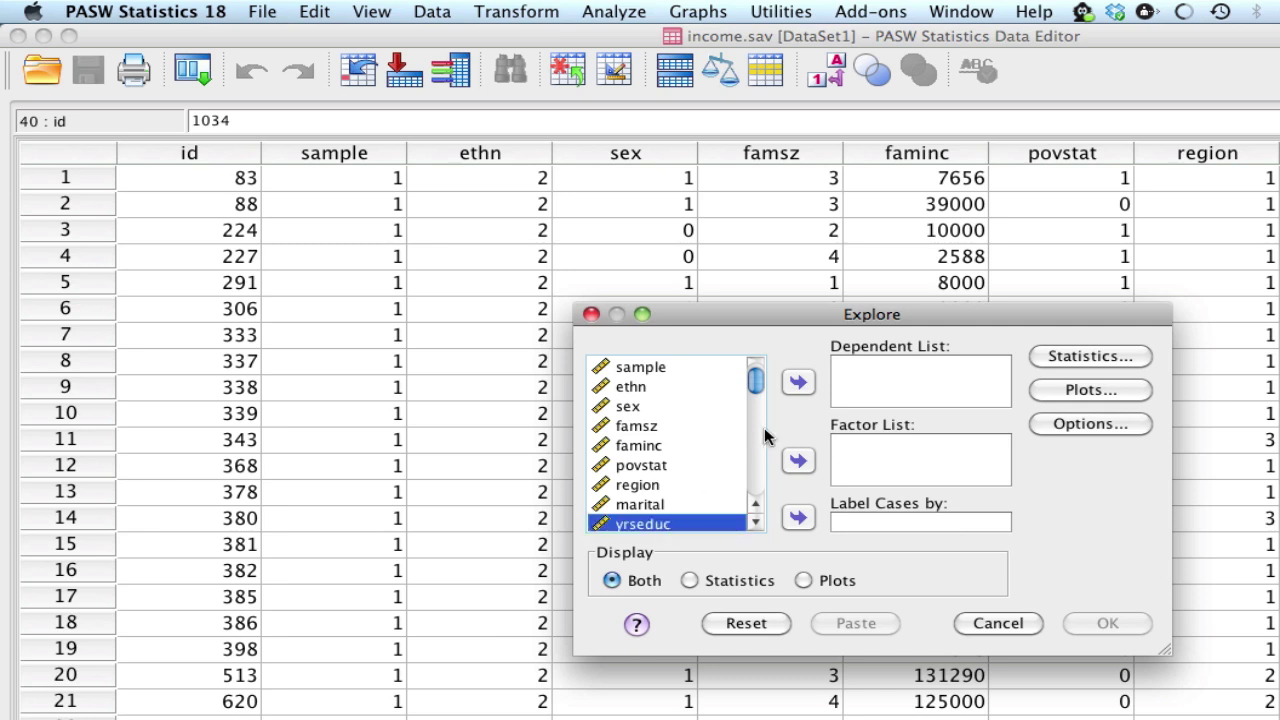
left_click(798, 381)
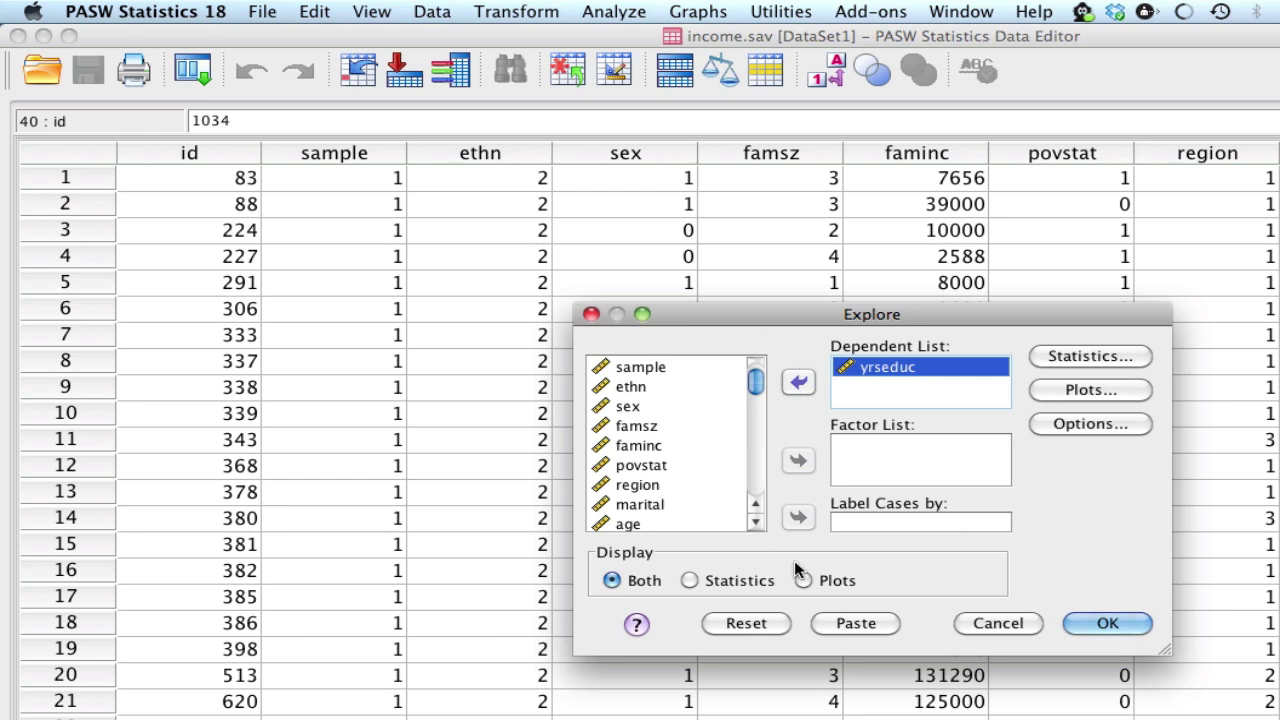
Turn off stem-and-leaf, set Display to Plots, and run Explore for yrseduc
left_click(1057, 393)
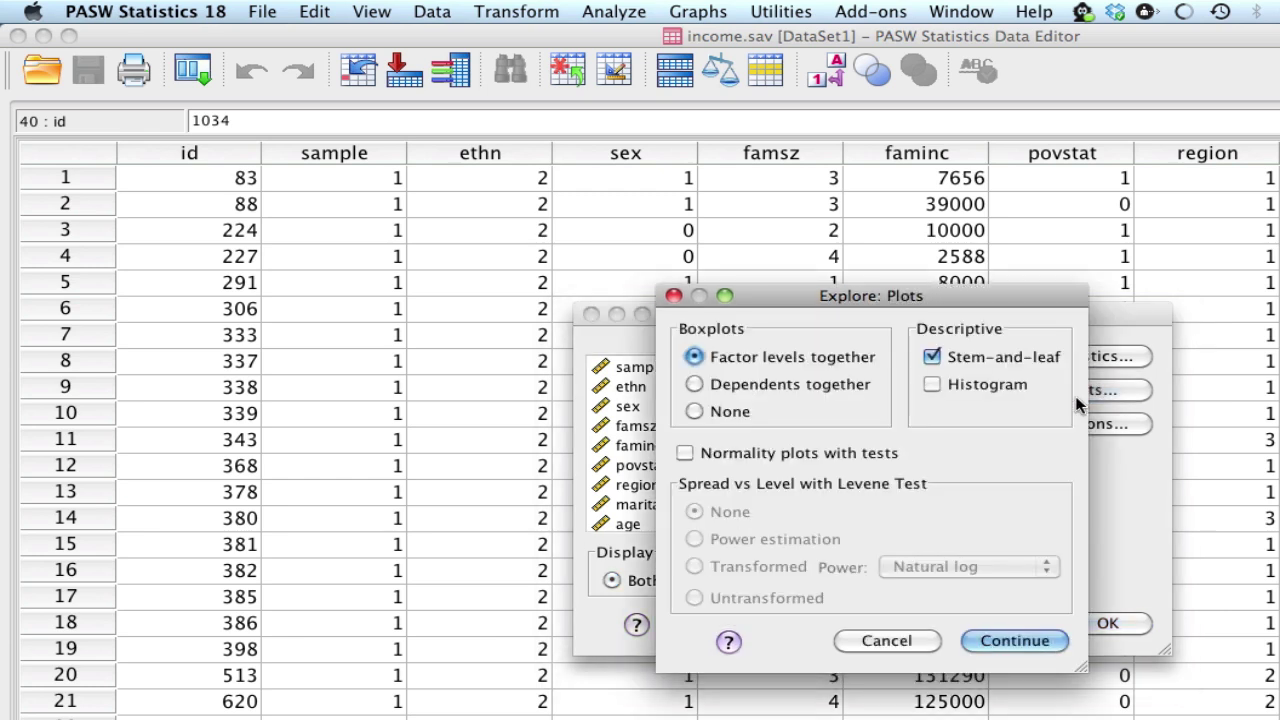
left_click(933, 356)
left_click(1016, 640)
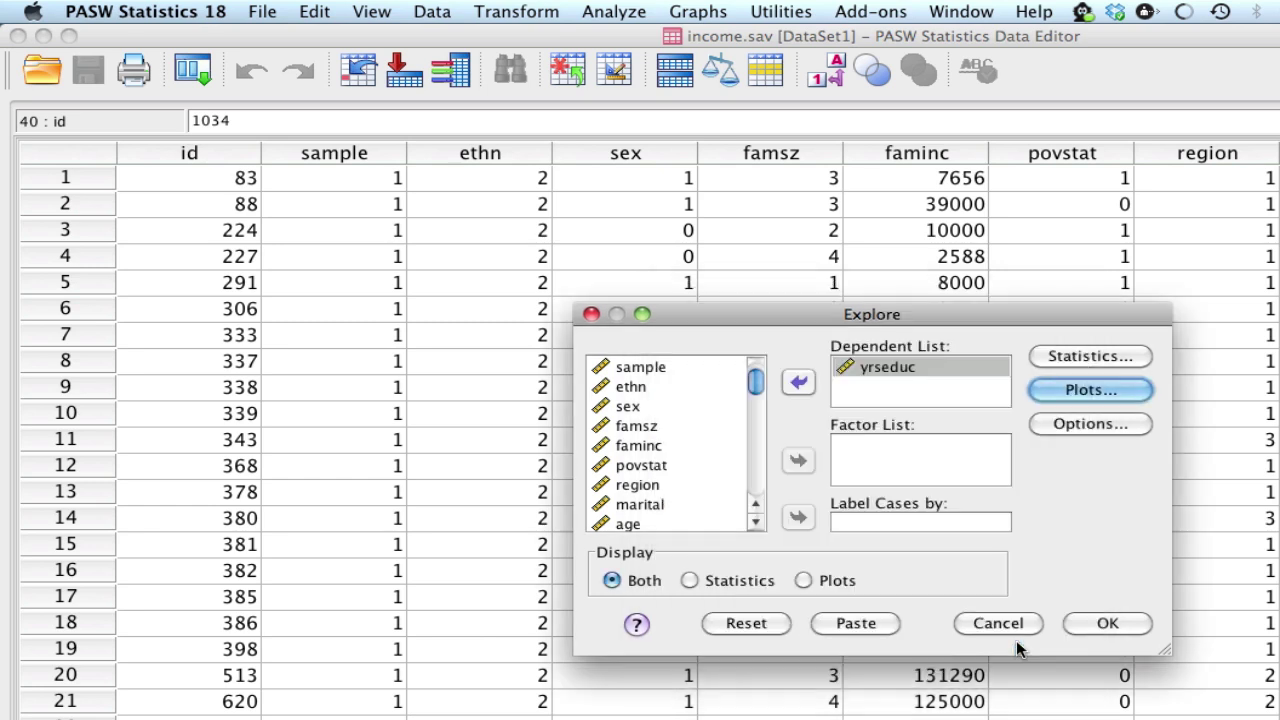
left_click(804, 580)
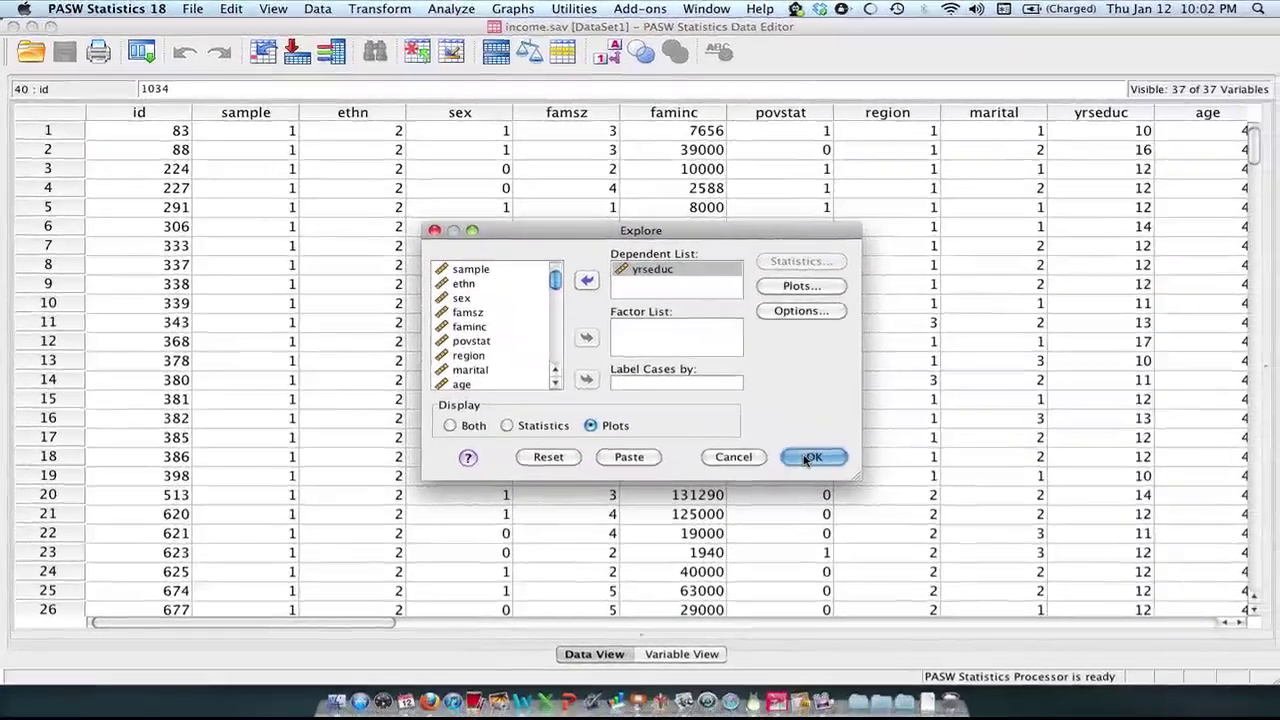
left_click(918, 520)
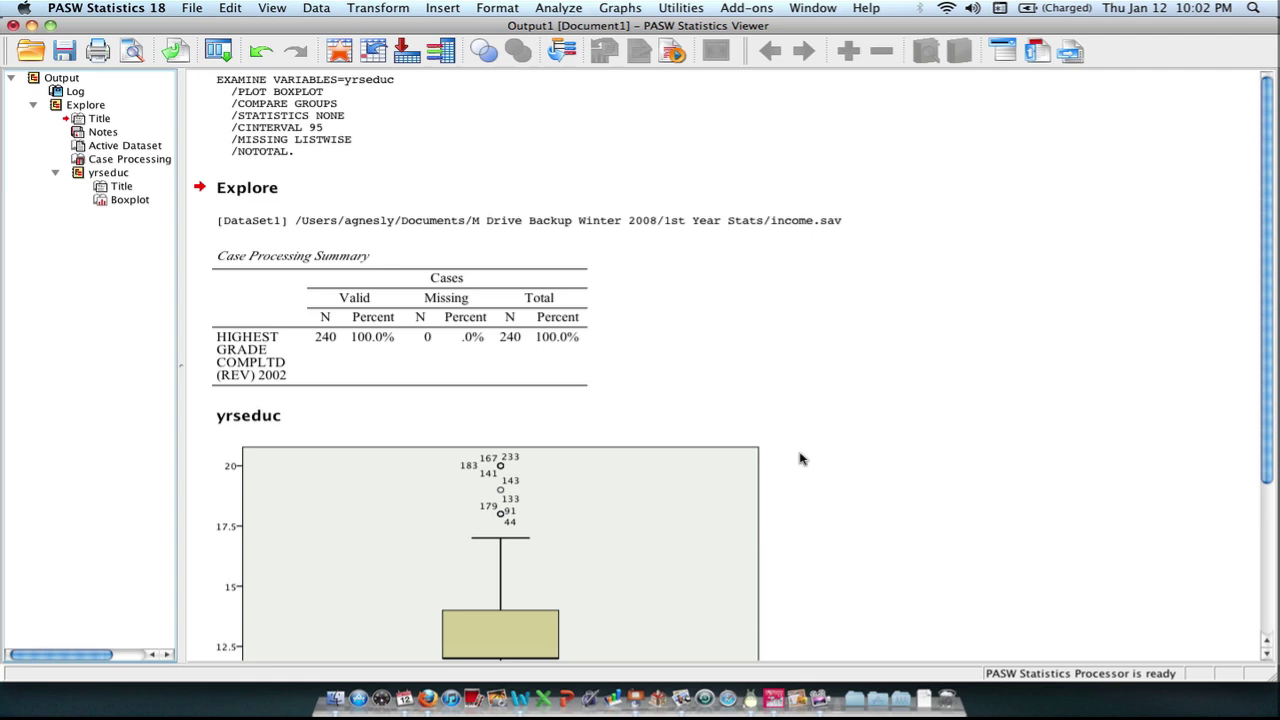
Scroll the output to show the whole yrseduc boxplot with outliers above 17.5 and below 9
left_click(426, 96)
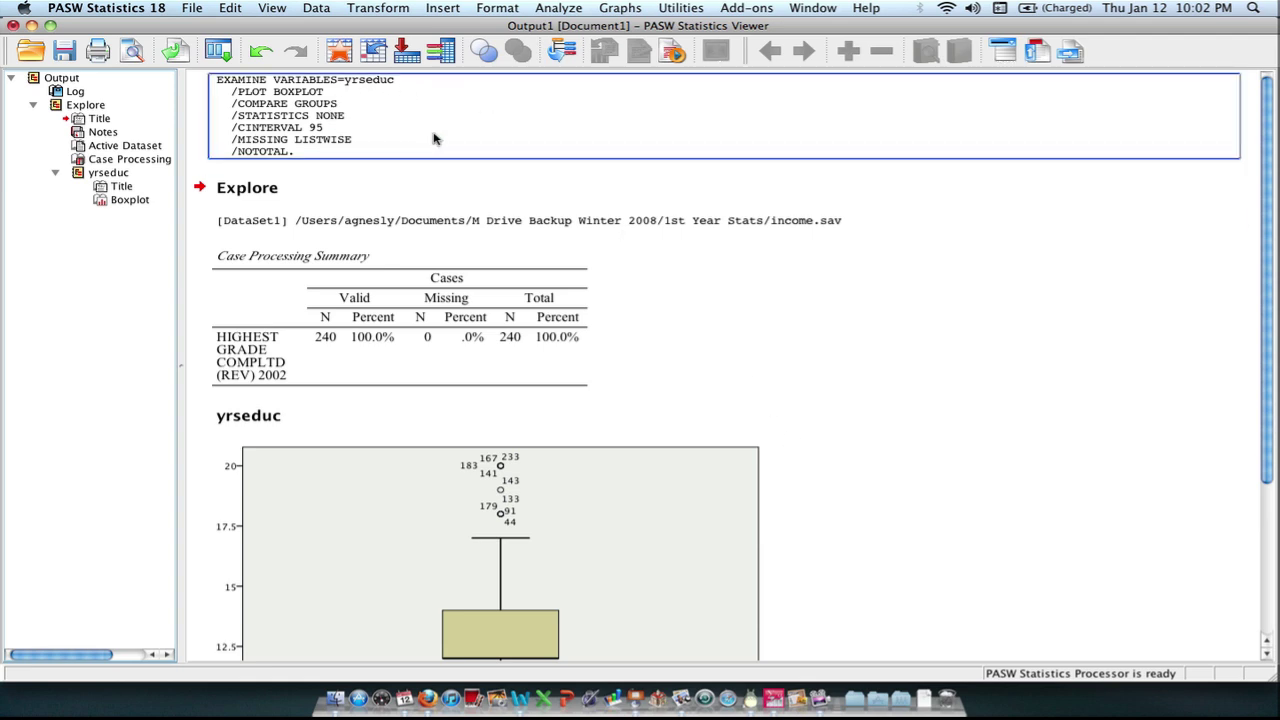
left_click(366, 267)
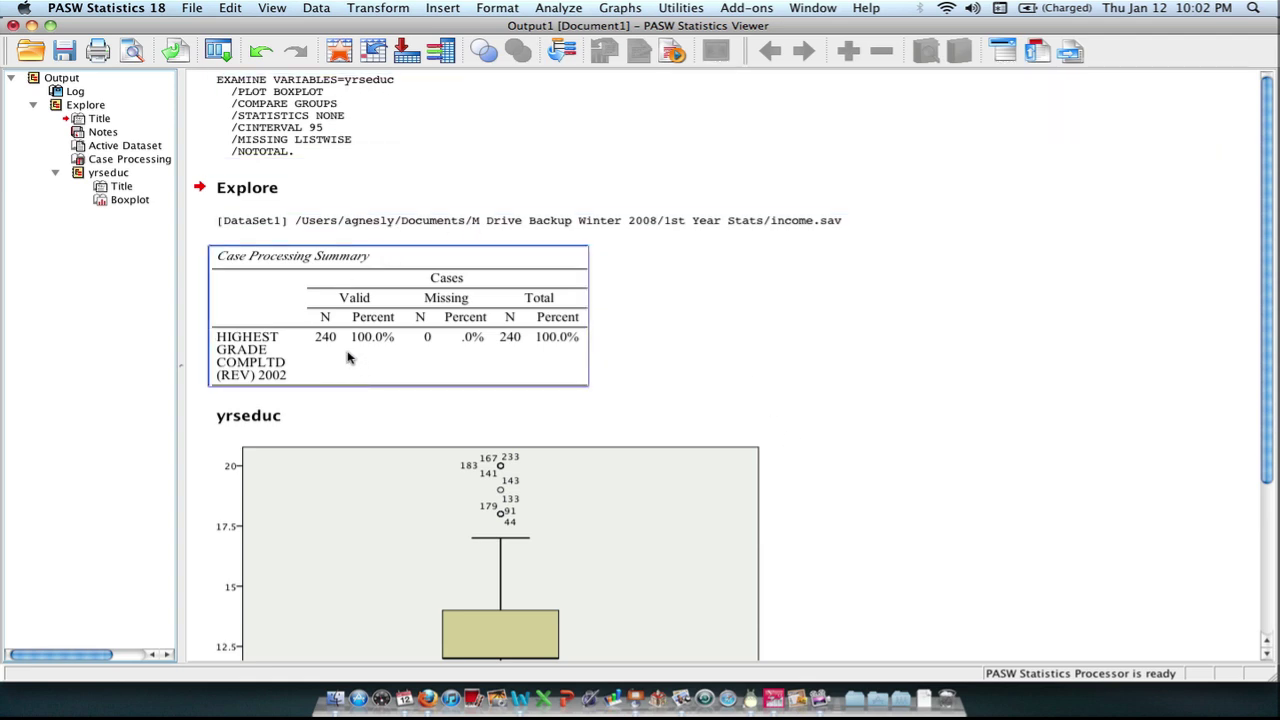
left_click(728, 324)
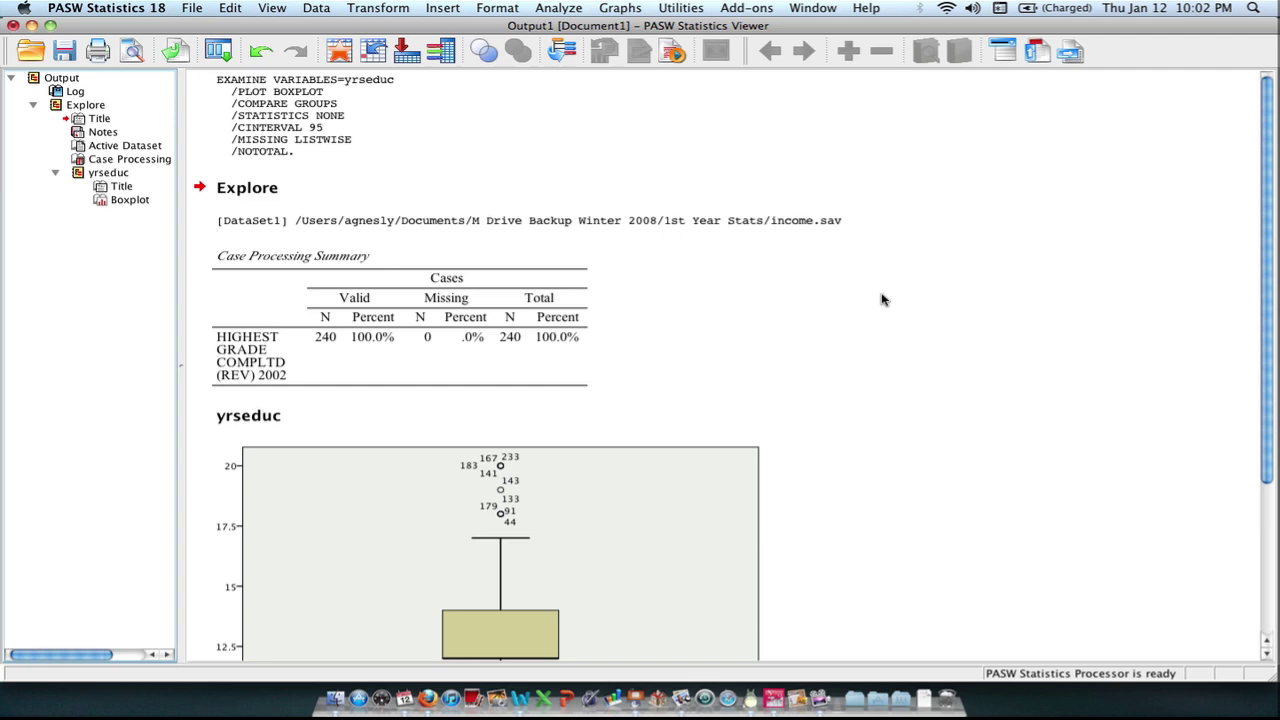
scroll(882, 299, "down", 5)
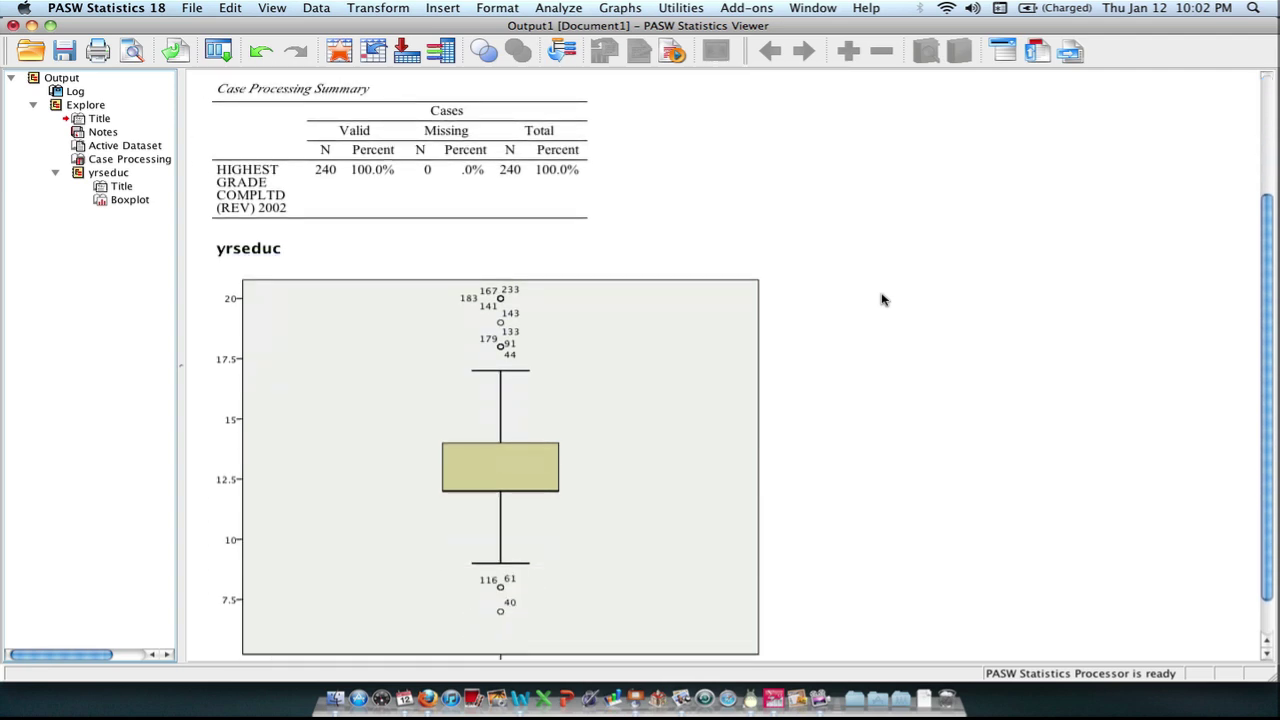
scroll(882, 299, "down", 1)
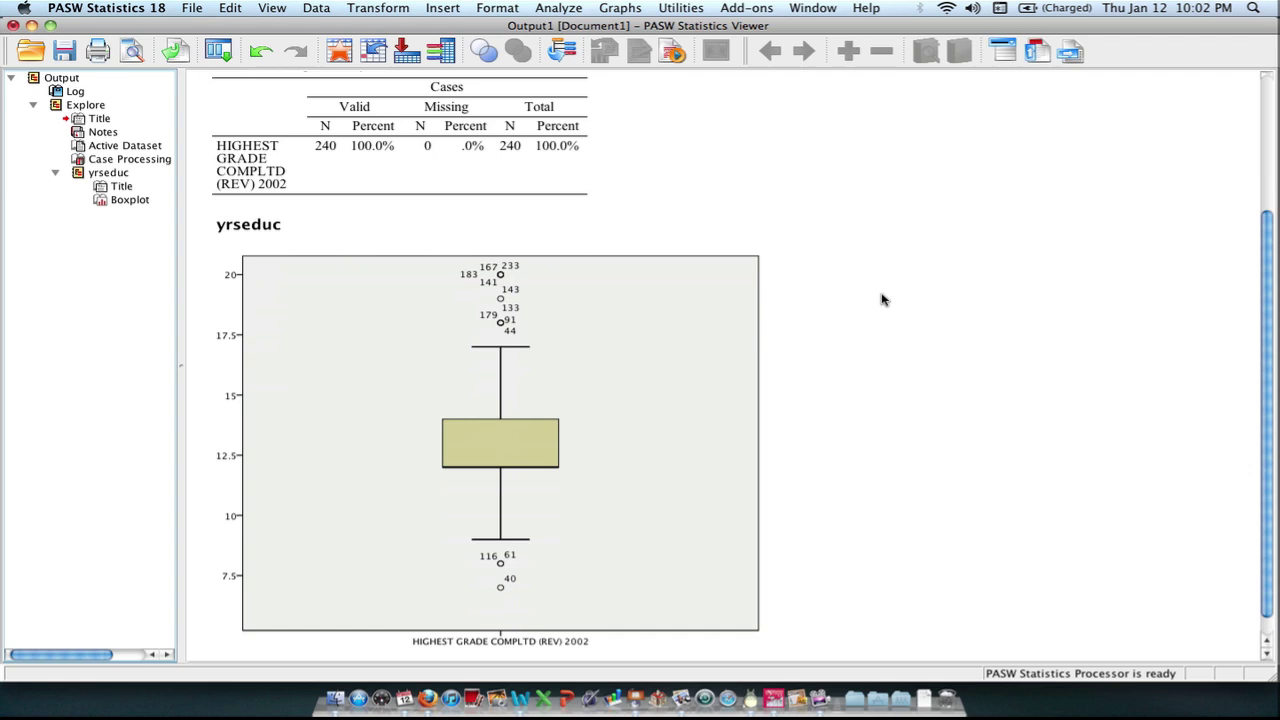
left_click(628, 452)
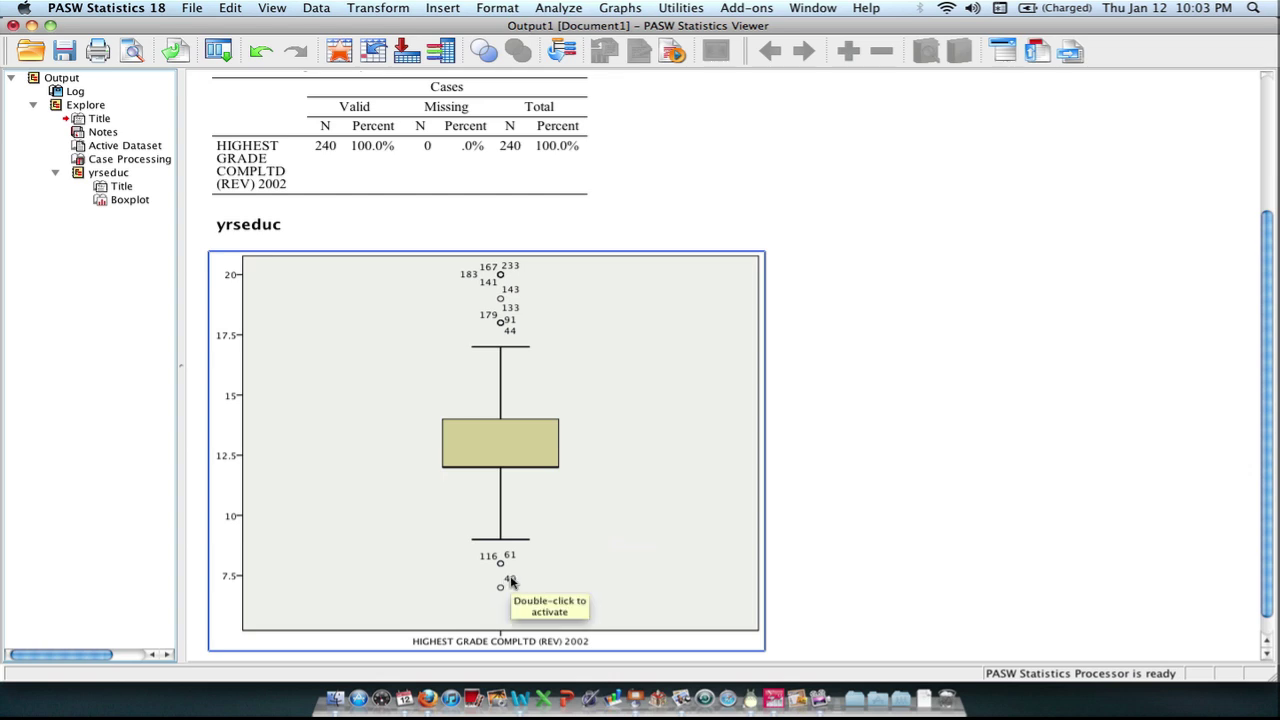
scroll(848, 502, "down", 1)
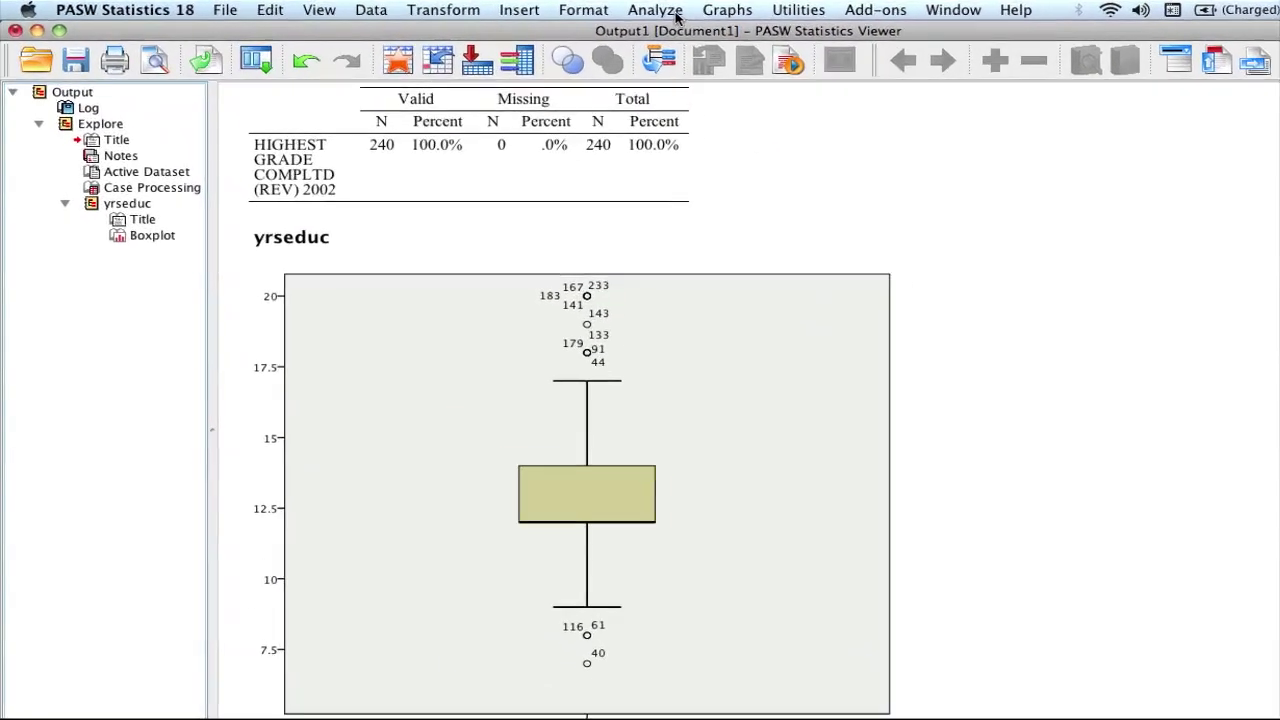
Reopen Analyze > Descriptive Statistics > Explore, still set up for yrseduc
left_click(731, 16)
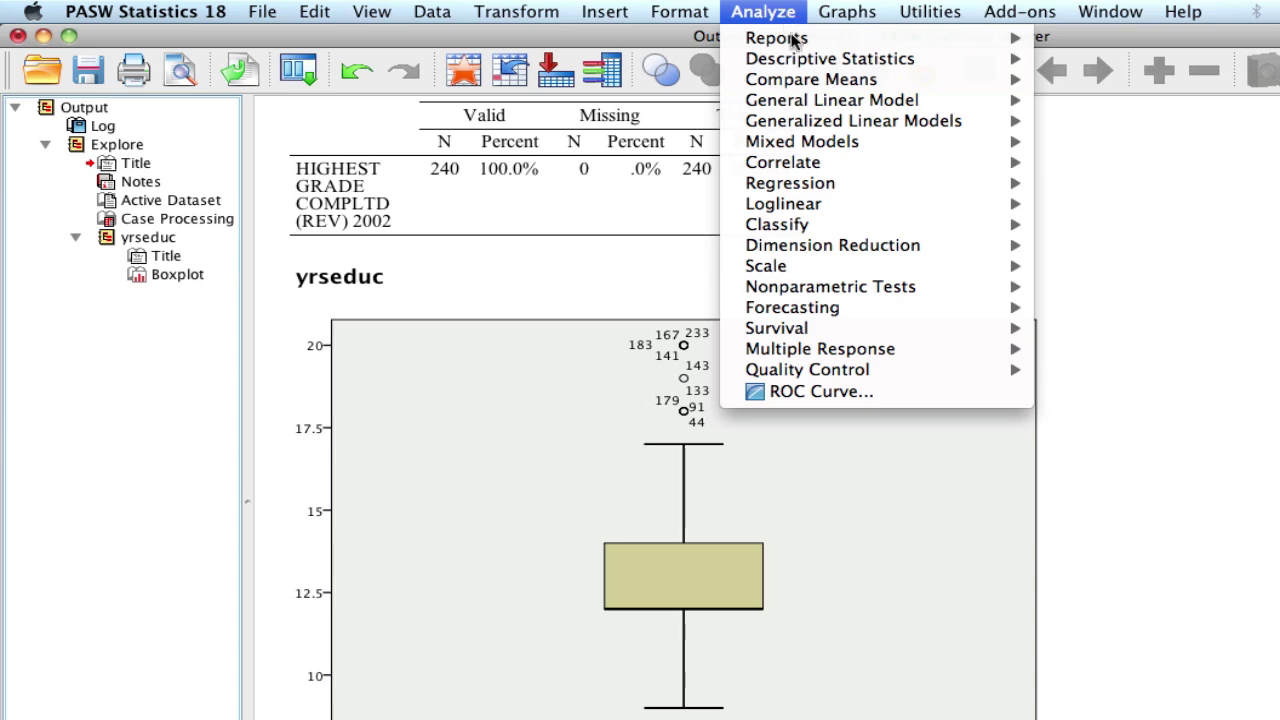
mouse_move(800, 60)
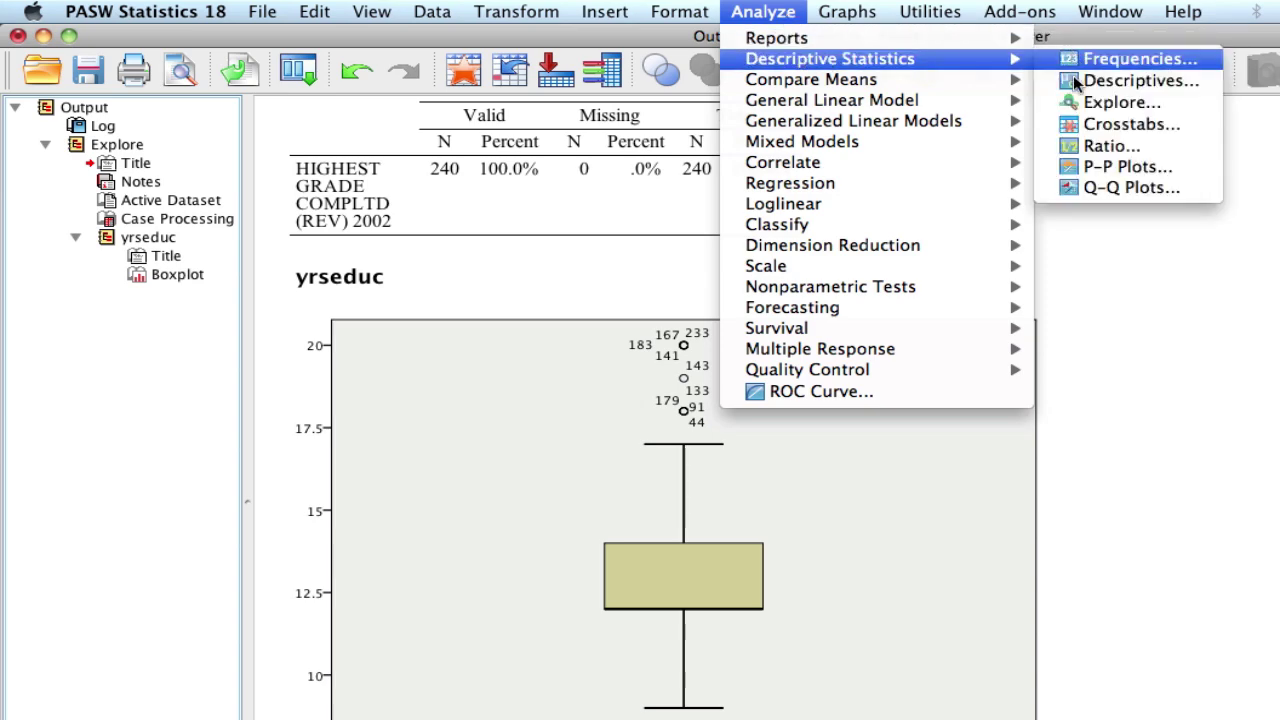
left_click(1080, 112)
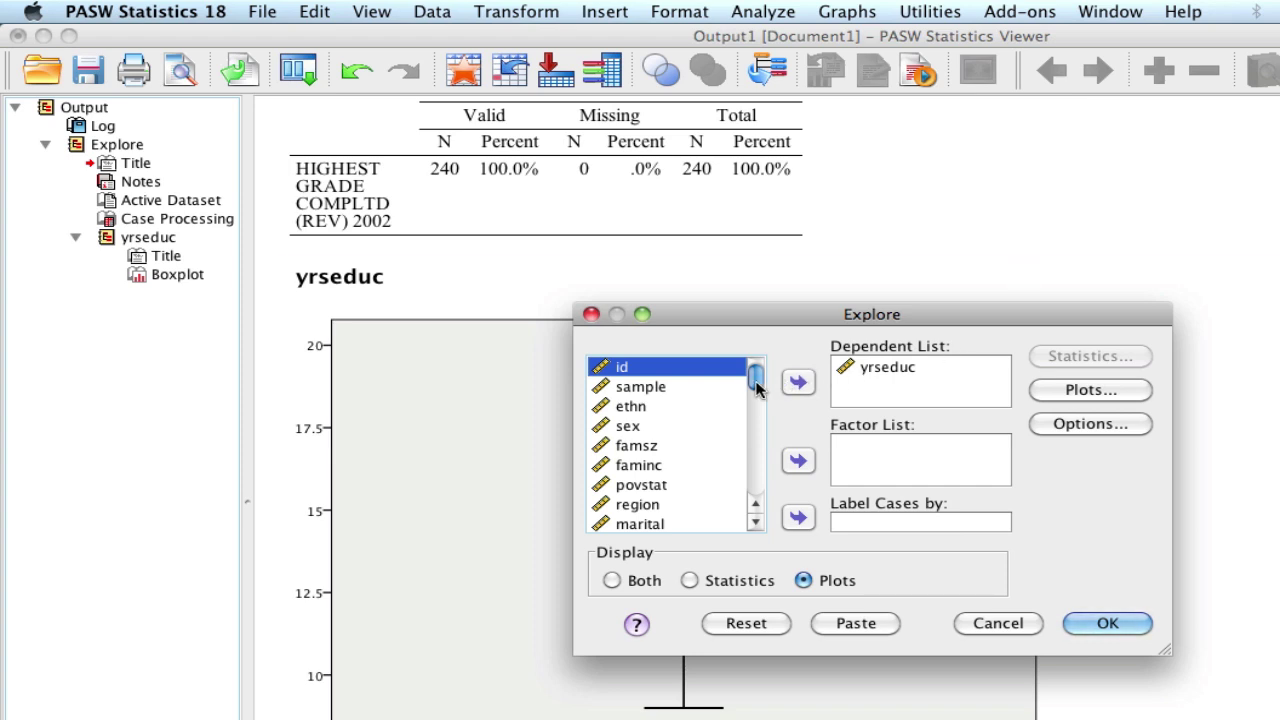
Add numjobs to the Dependent List and region to the Factor List
left_click_drag(756, 380, 757, 425)
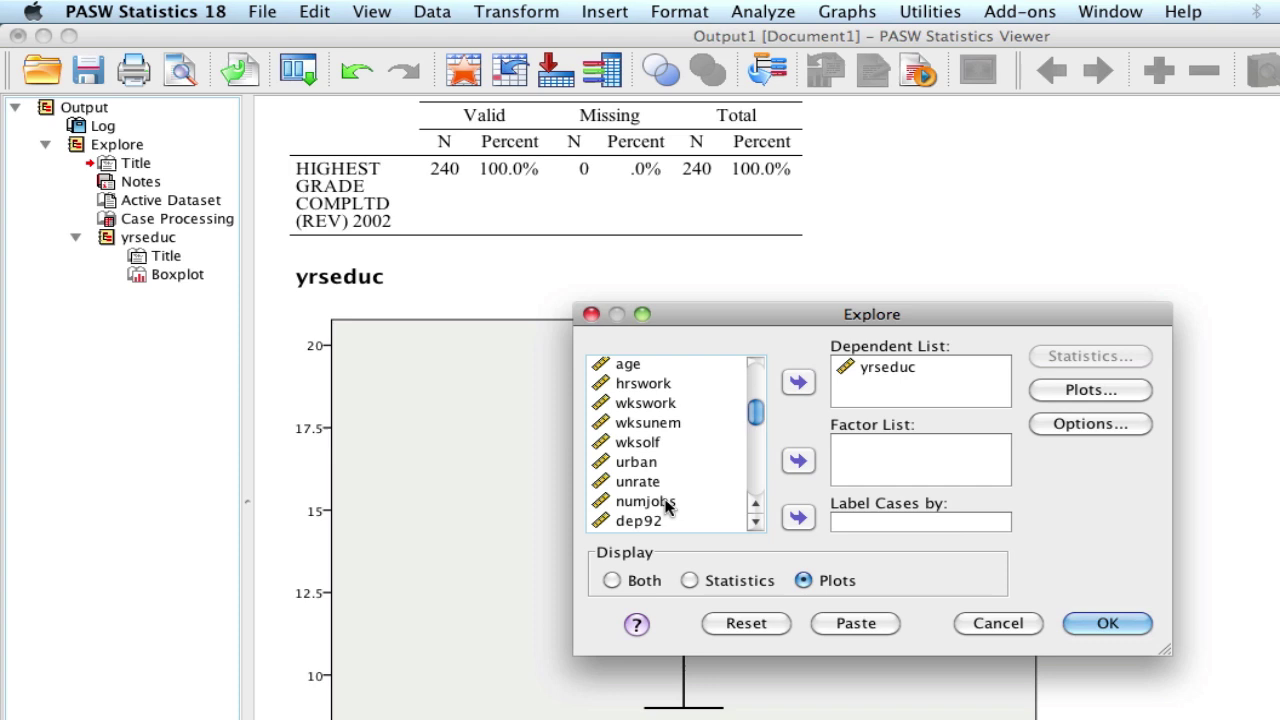
left_click(666, 505)
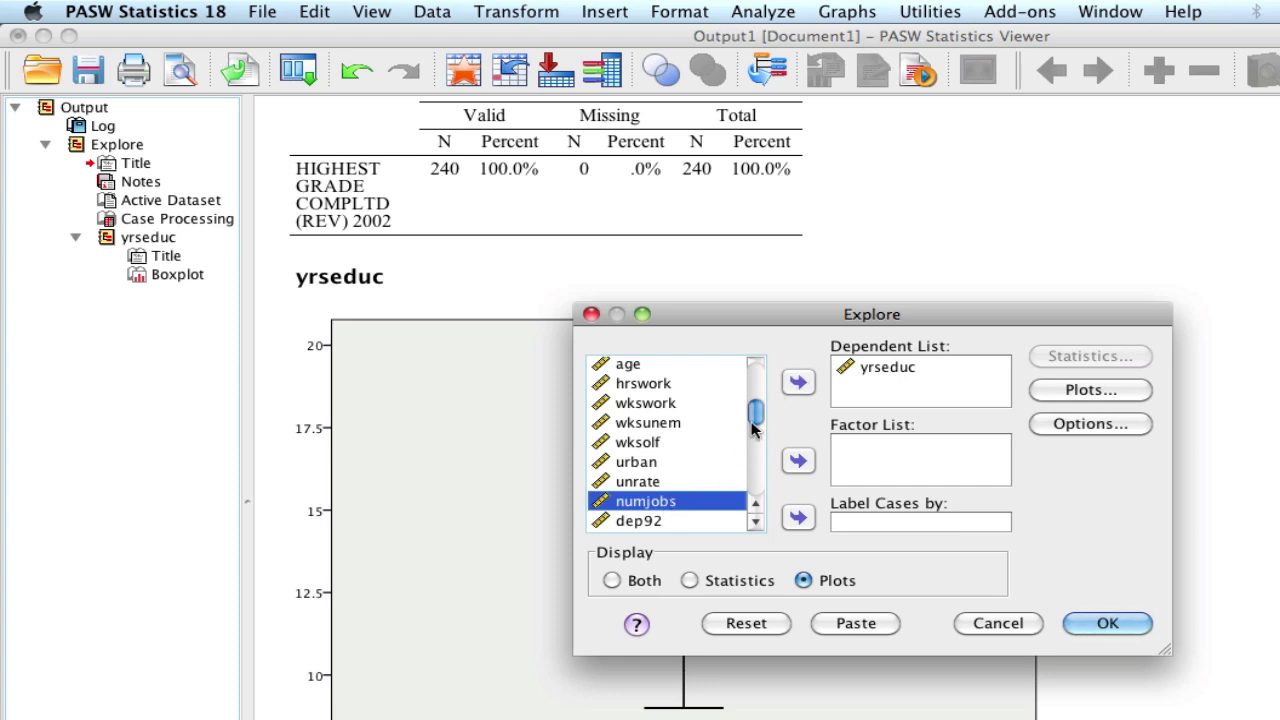
left_click(798, 383)
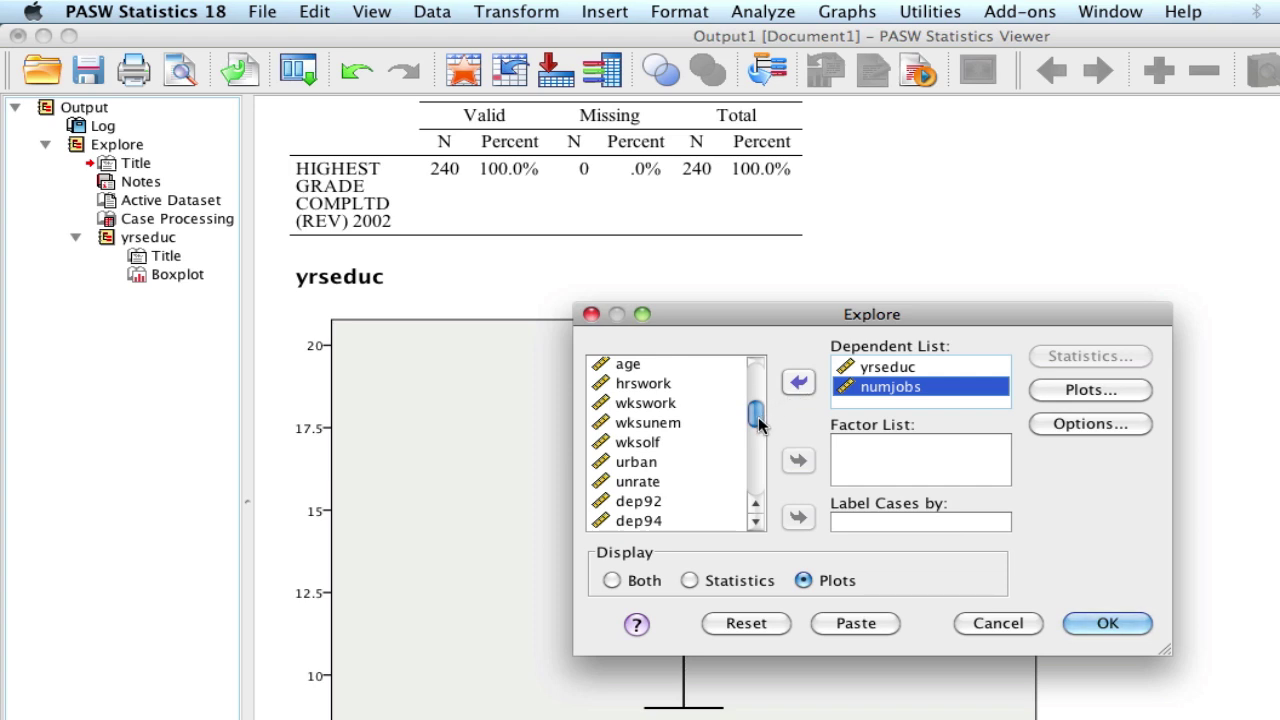
left_click_drag(758, 424, 755, 386)
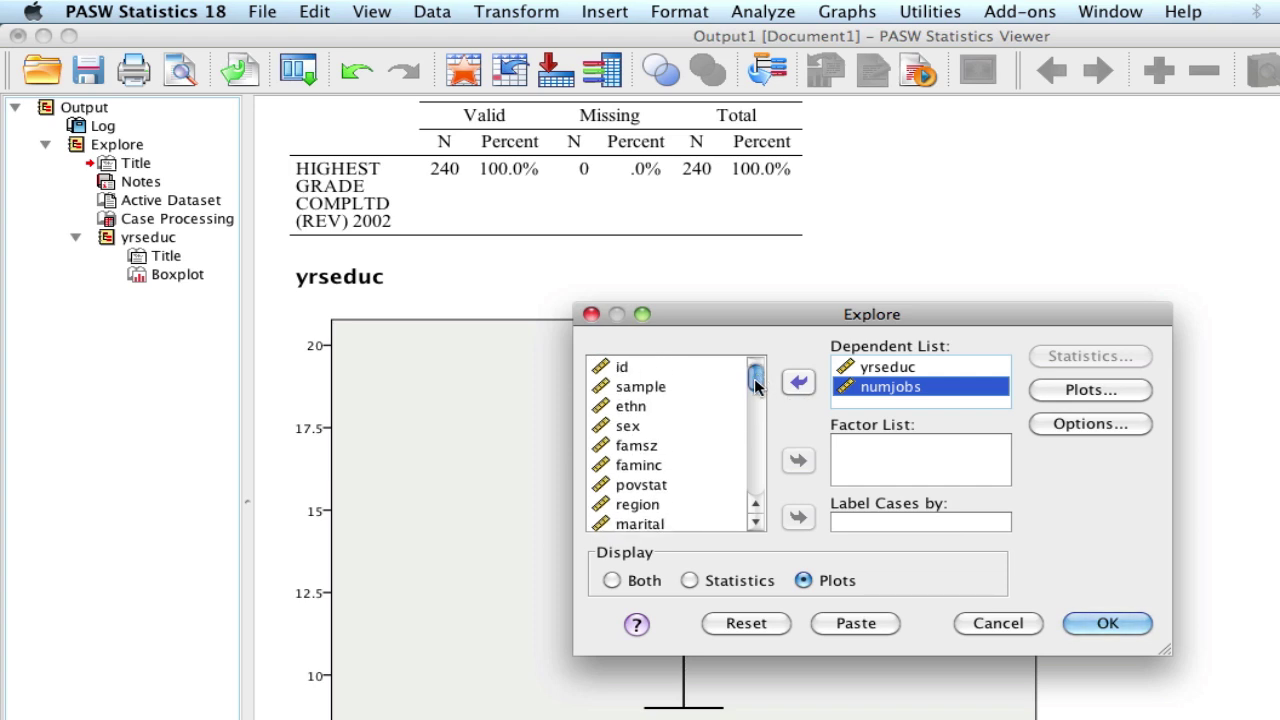
left_click(645, 506)
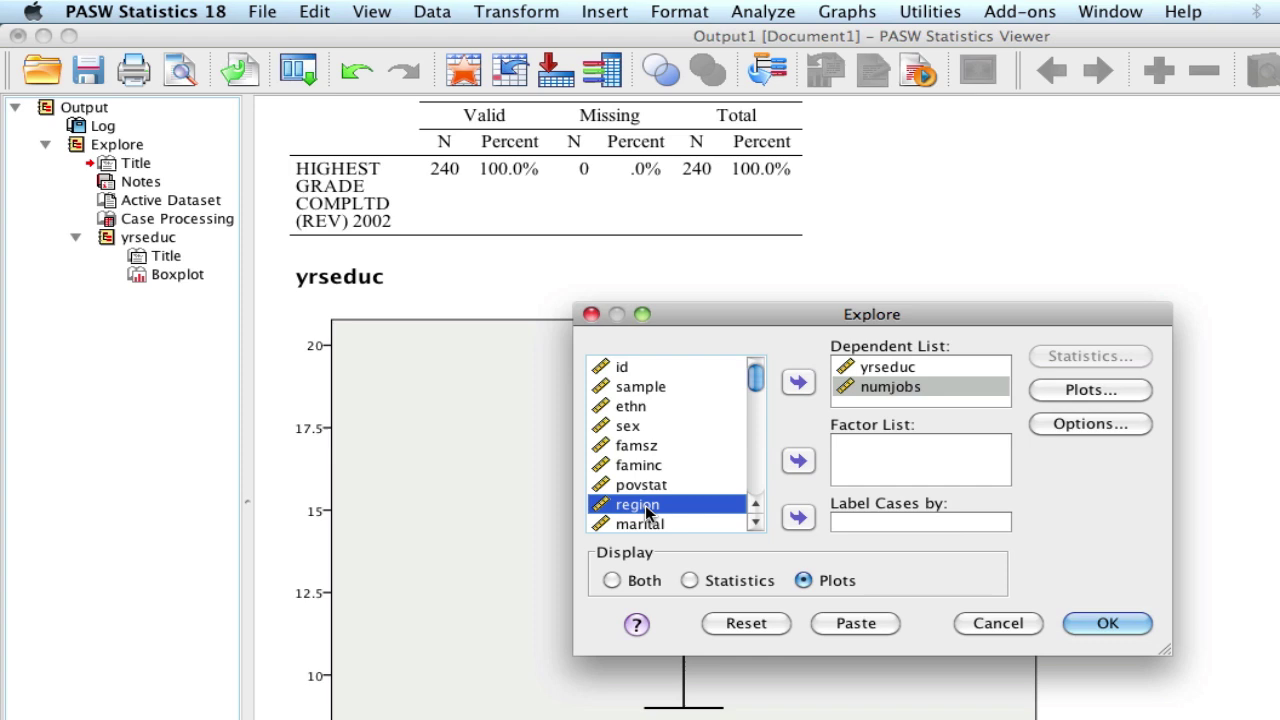
left_click(797, 461)
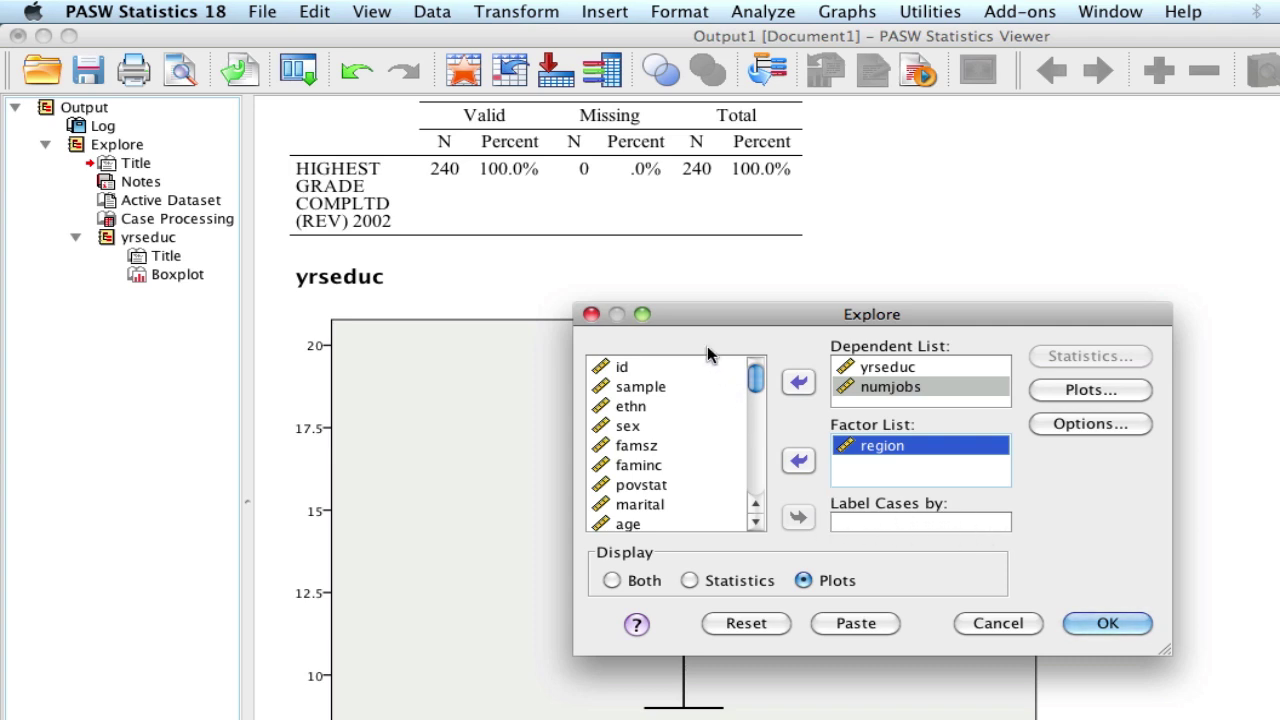
left_click_drag(698, 314, 1132, 343)
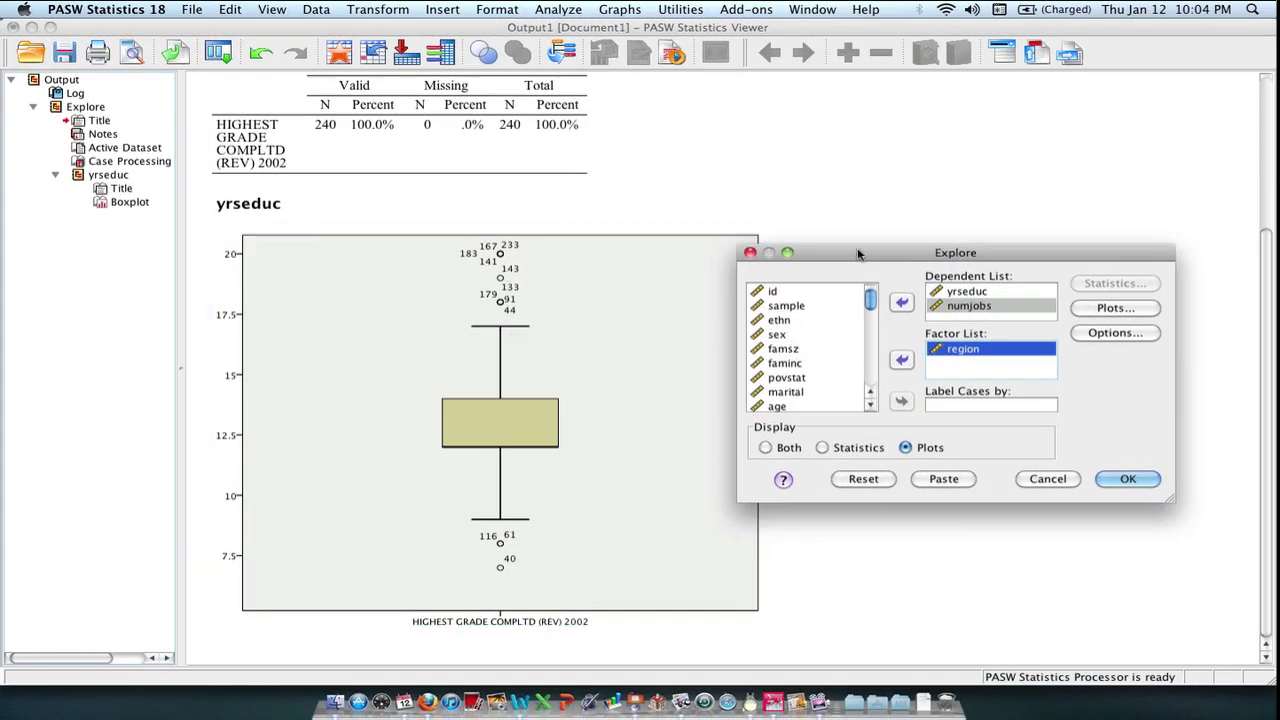
Move id into Label Cases by in the Explore dialog
left_click_drag(856, 252, 835, 171)
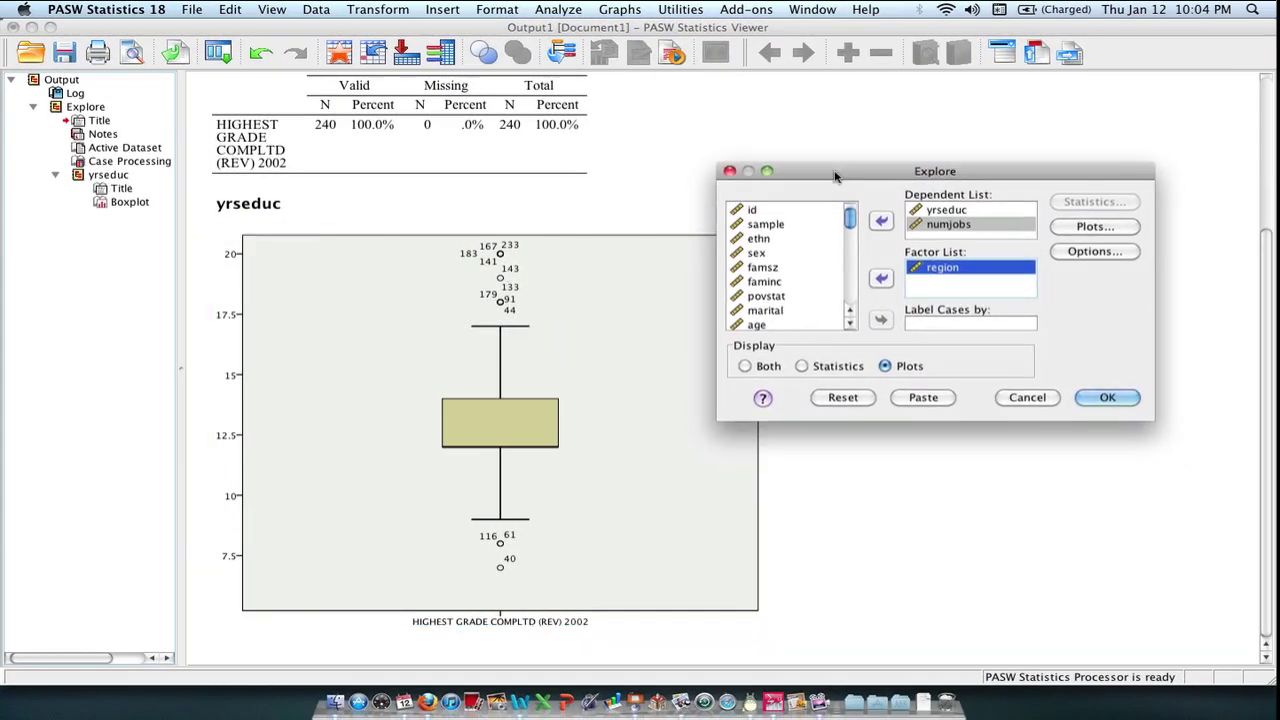
left_click(755, 211)
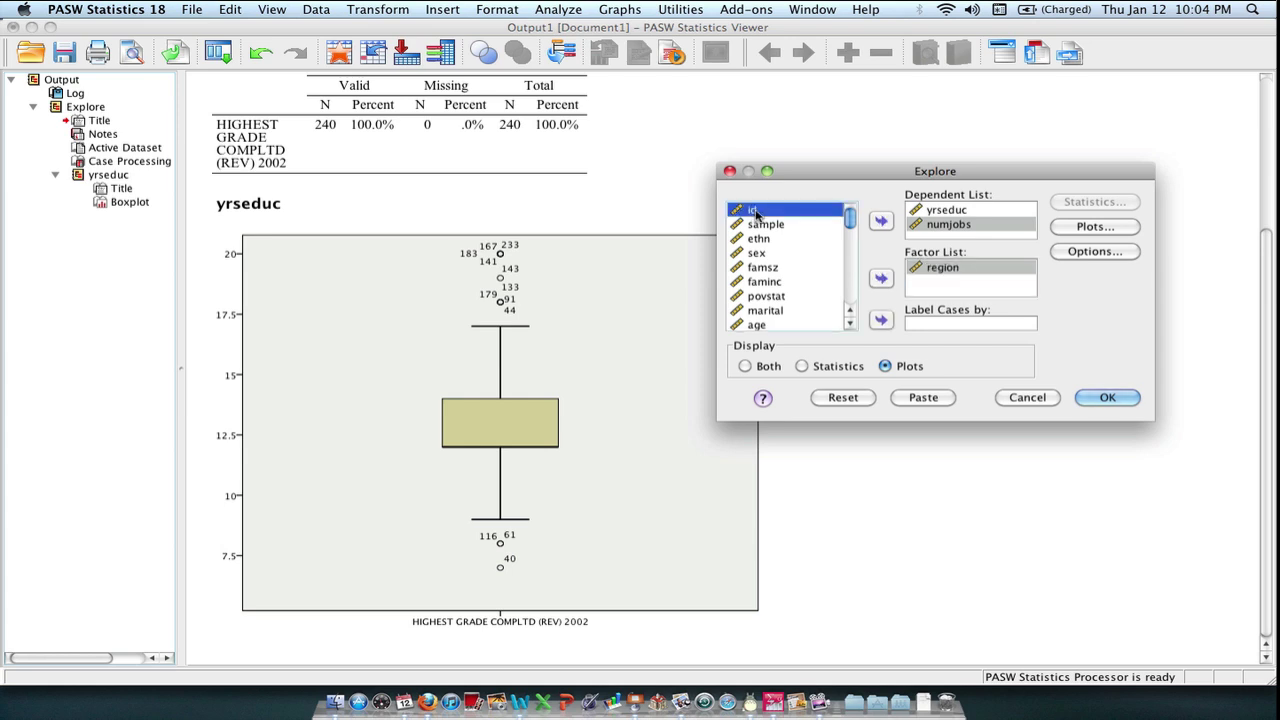
left_click(880, 320)
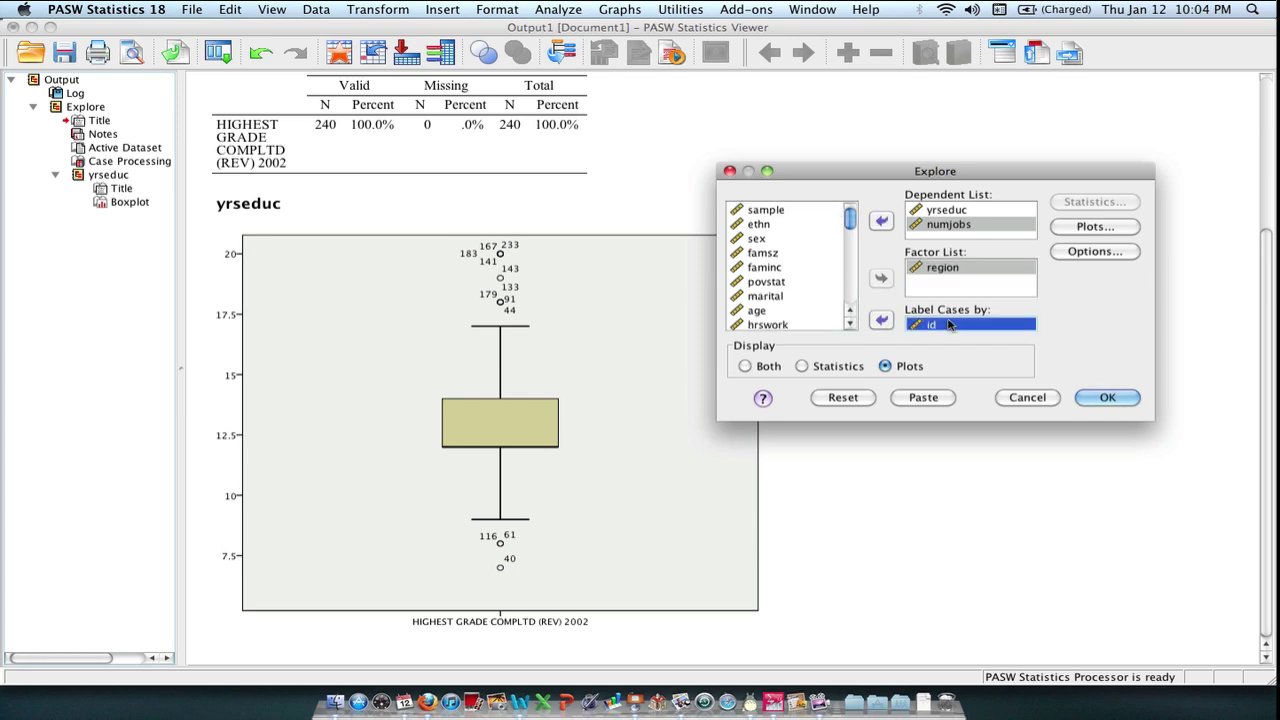
left_click(672, 312)
Keep boxplots at Factor levels together in Explore: Plots and confirm
left_click(1080, 229)
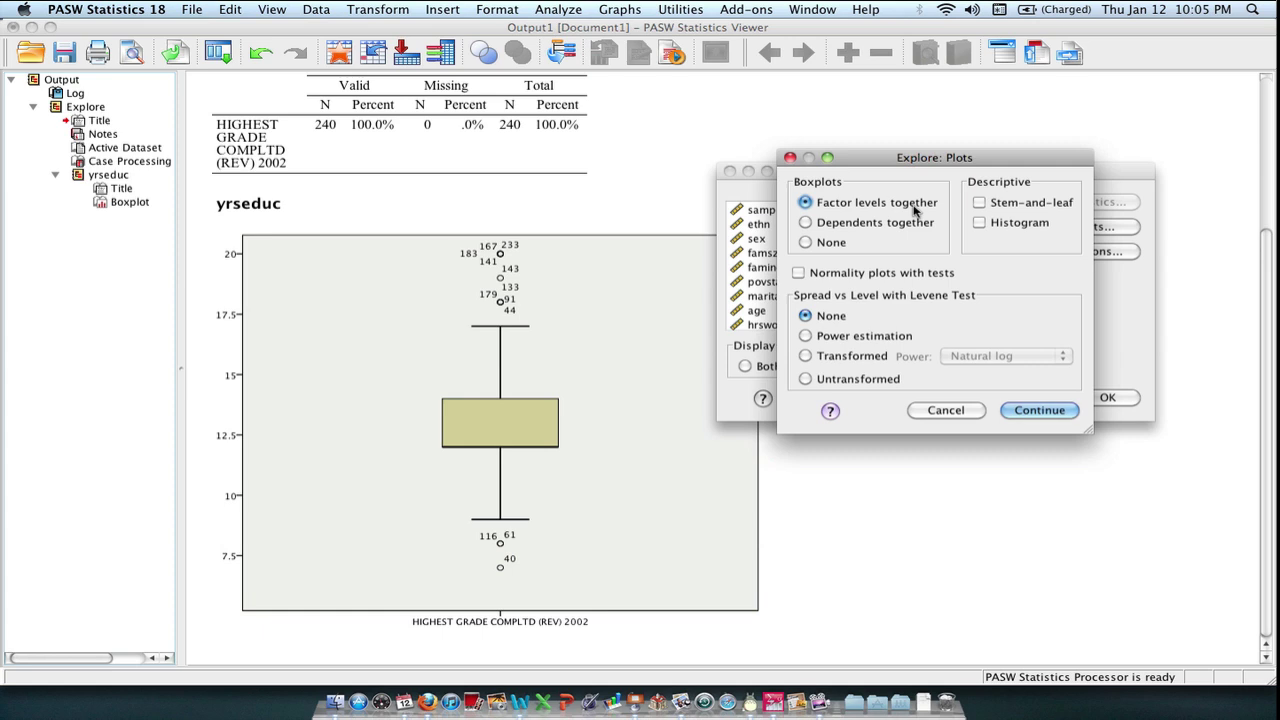
left_click_drag(881, 165, 952, 356)
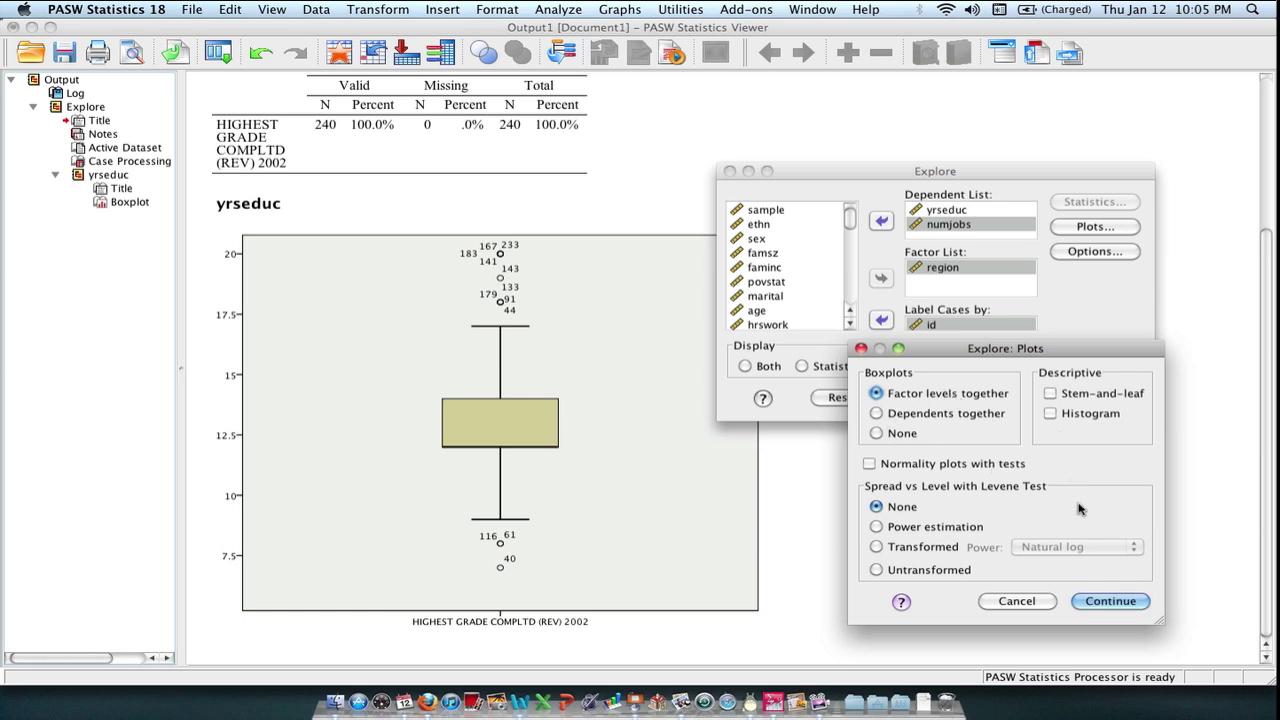
left_click(1096, 601)
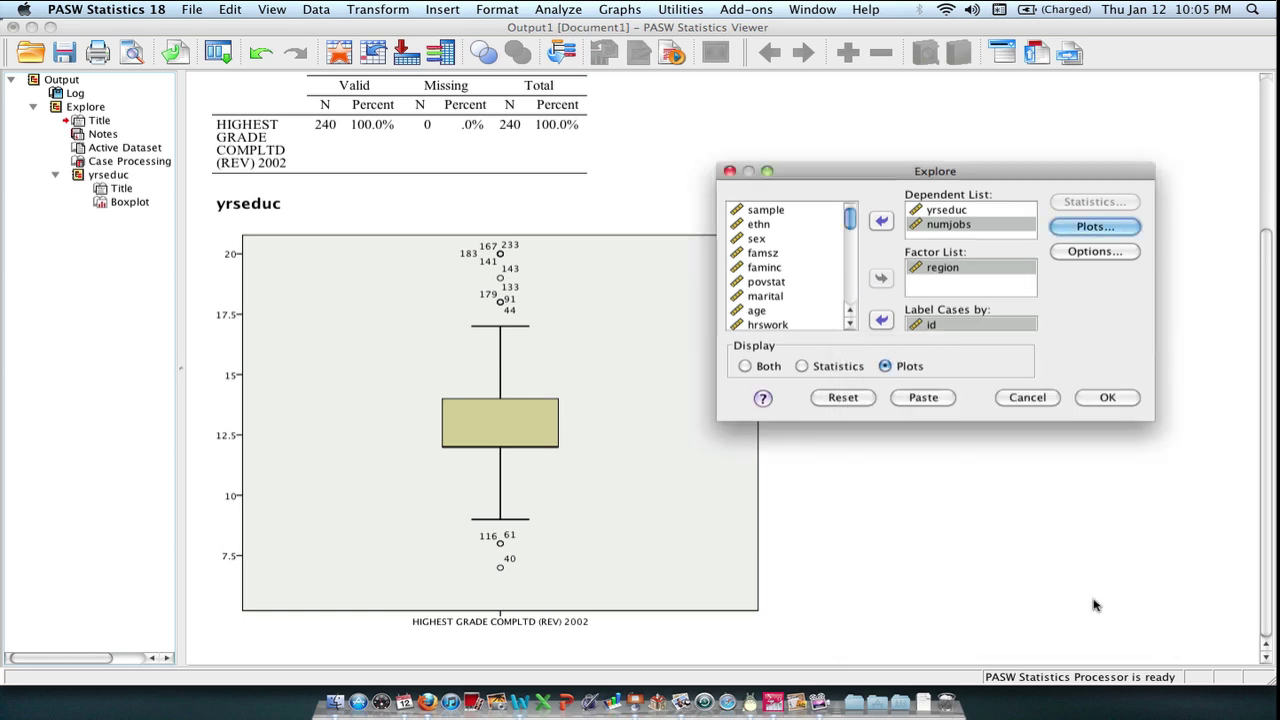
Run Explore and scroll to the yrseduc boxplots for each region
left_click(1094, 399)
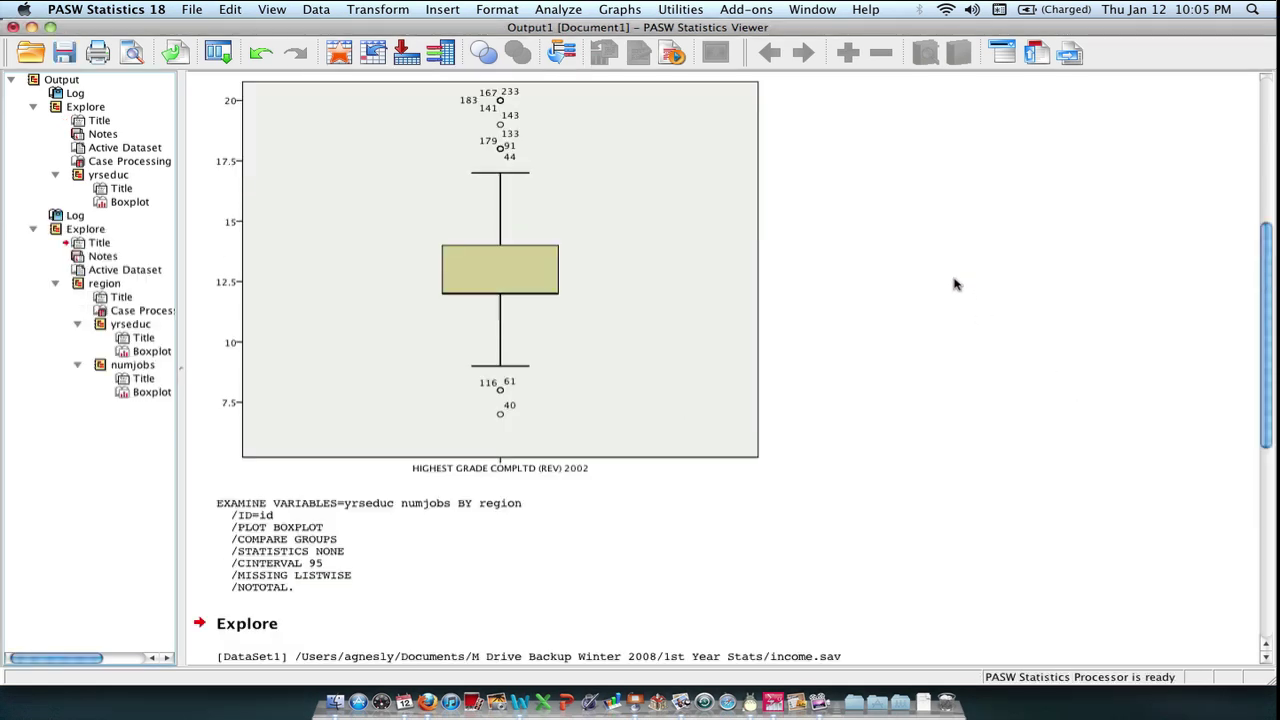
scroll(954, 284, "down", 3)
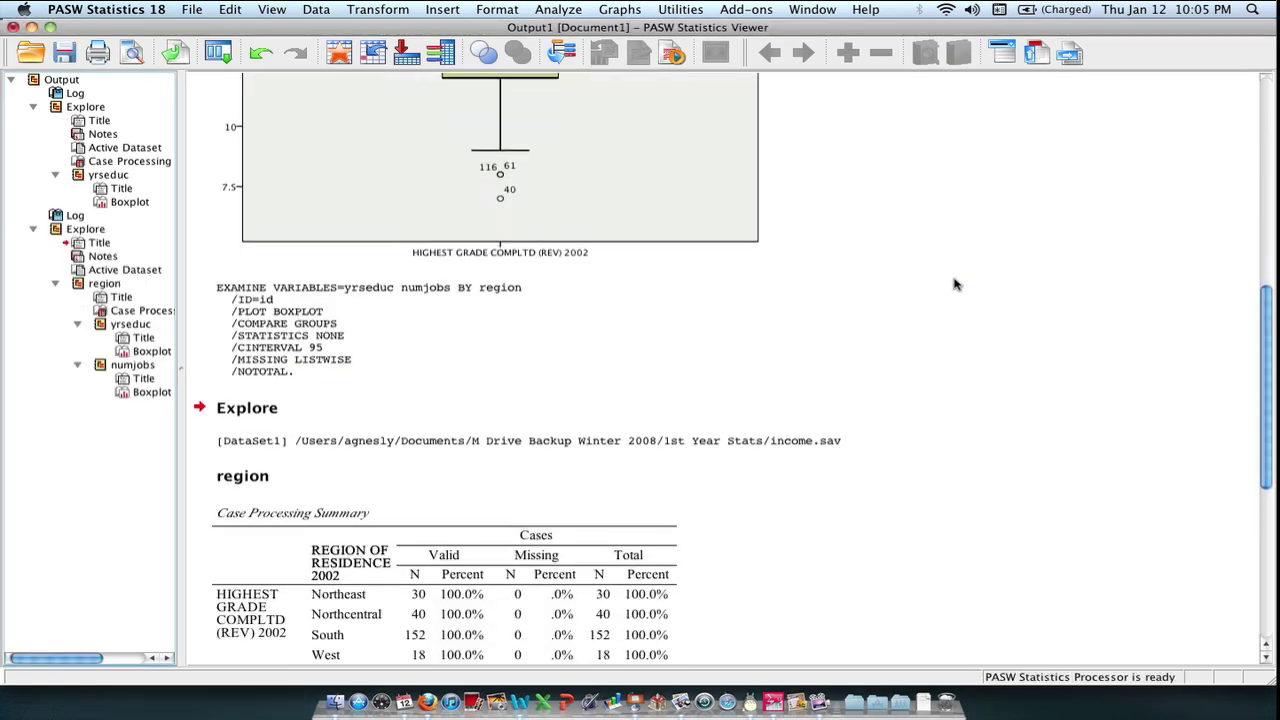
scroll(954, 284, "down", 1)
left_click(886, 277)
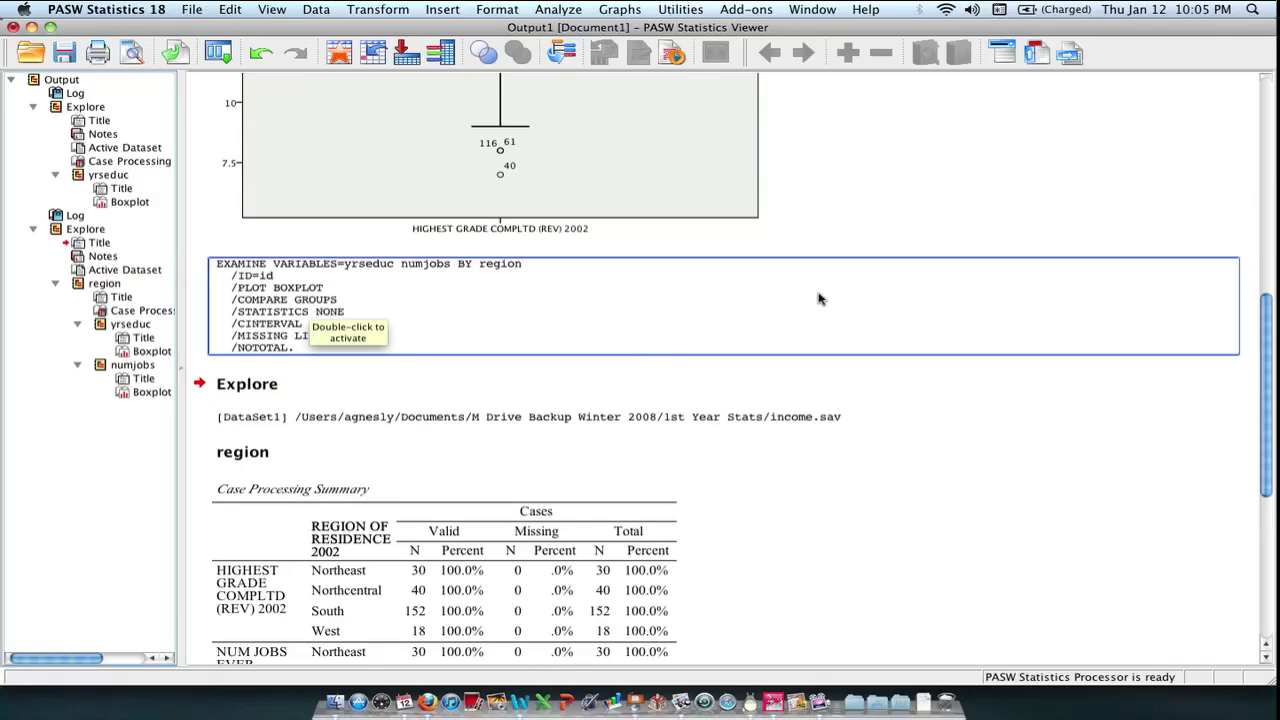
scroll(818, 298, "down", 3)
scroll(818, 298, "down", 10)
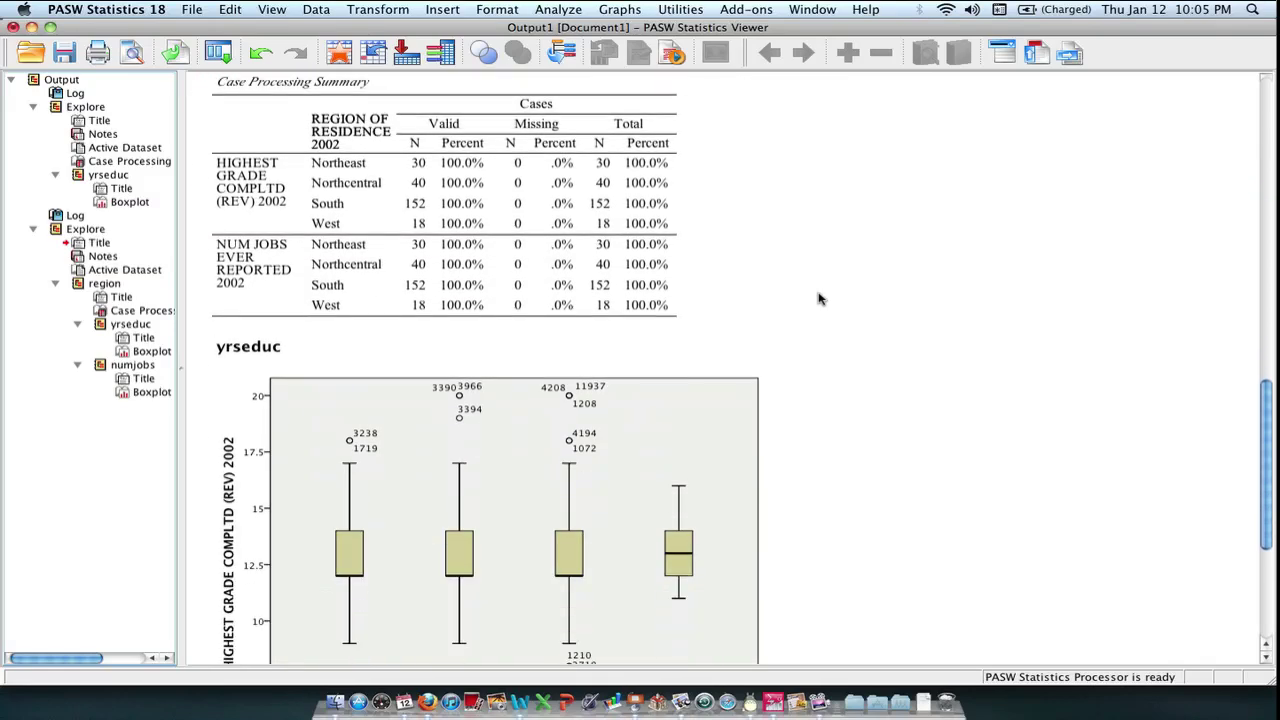
scroll(818, 298, "down", 4)
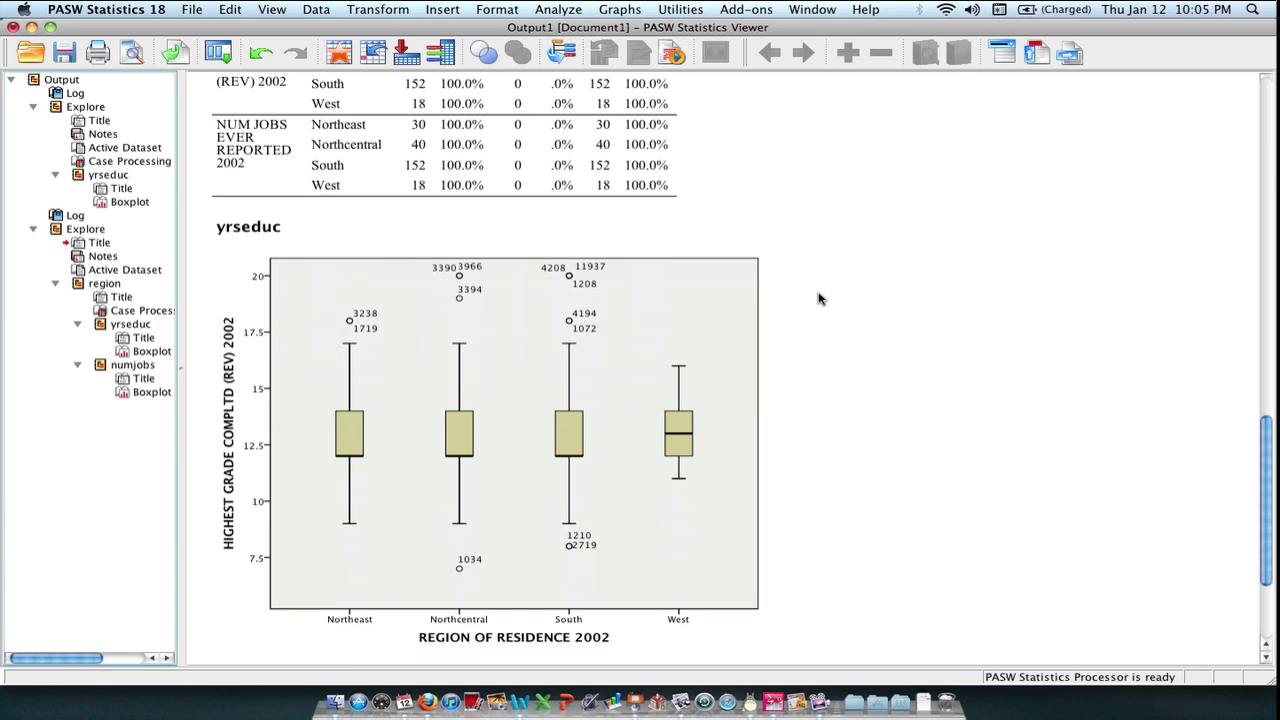
left_click(655, 332)
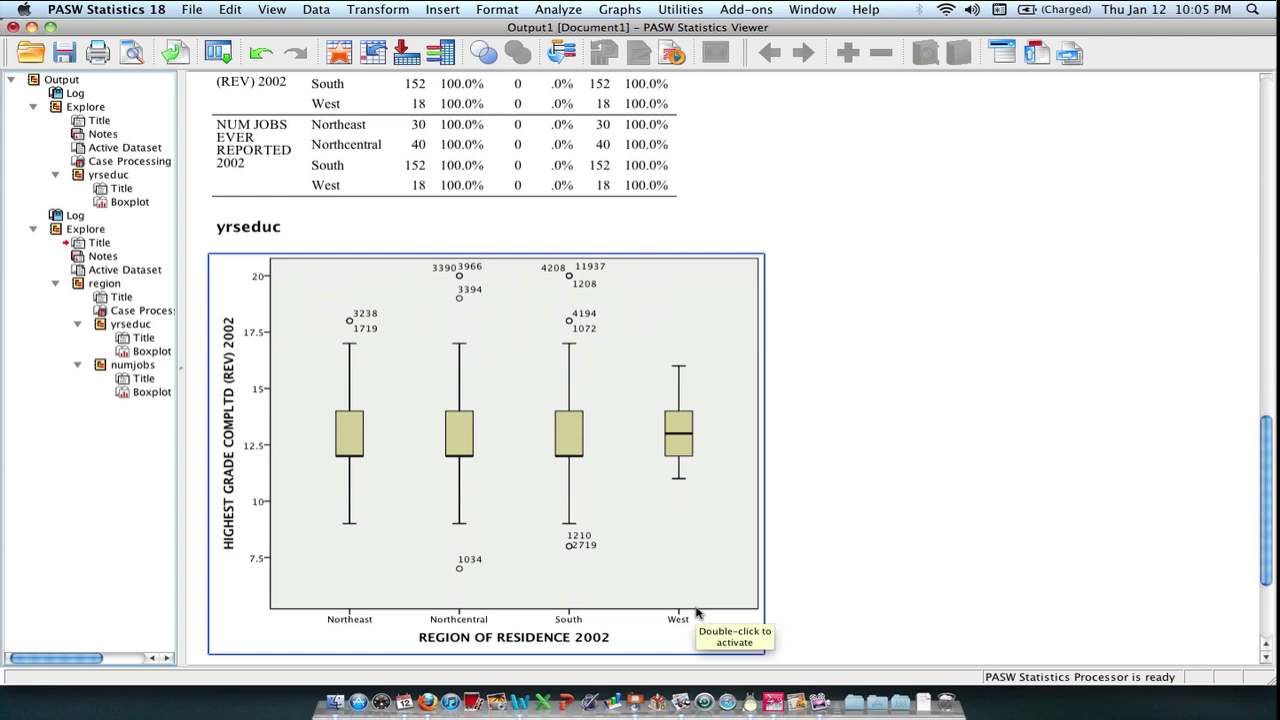
left_click(825, 503)
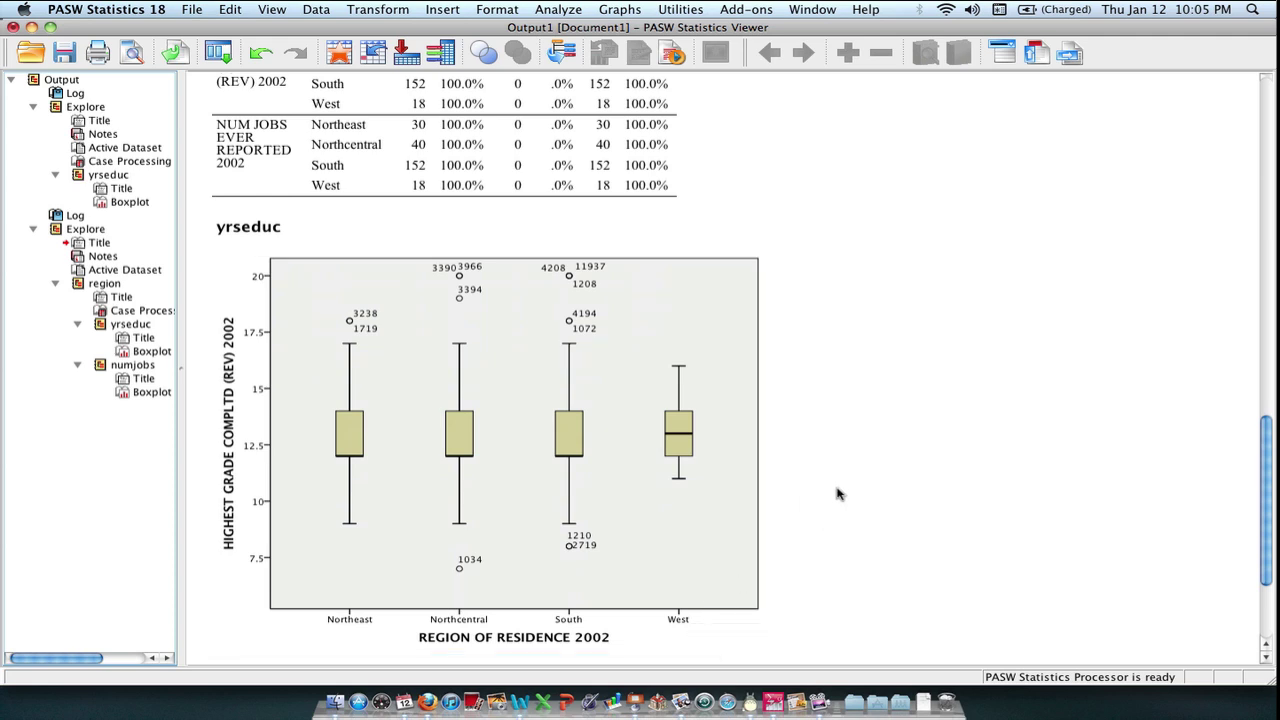
Scroll on to the numjobs boxplots by region, with South outliers above 25
scroll(838, 493, "down", 6)
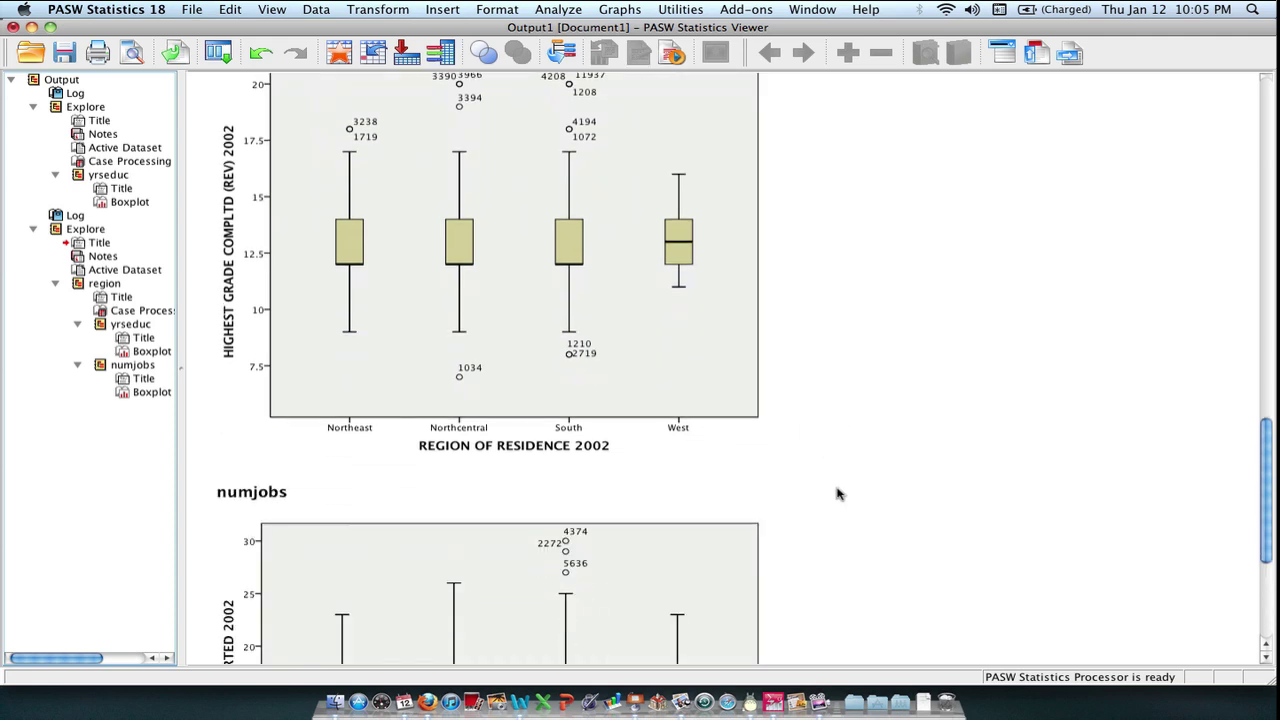
scroll(838, 493, "down", 2)
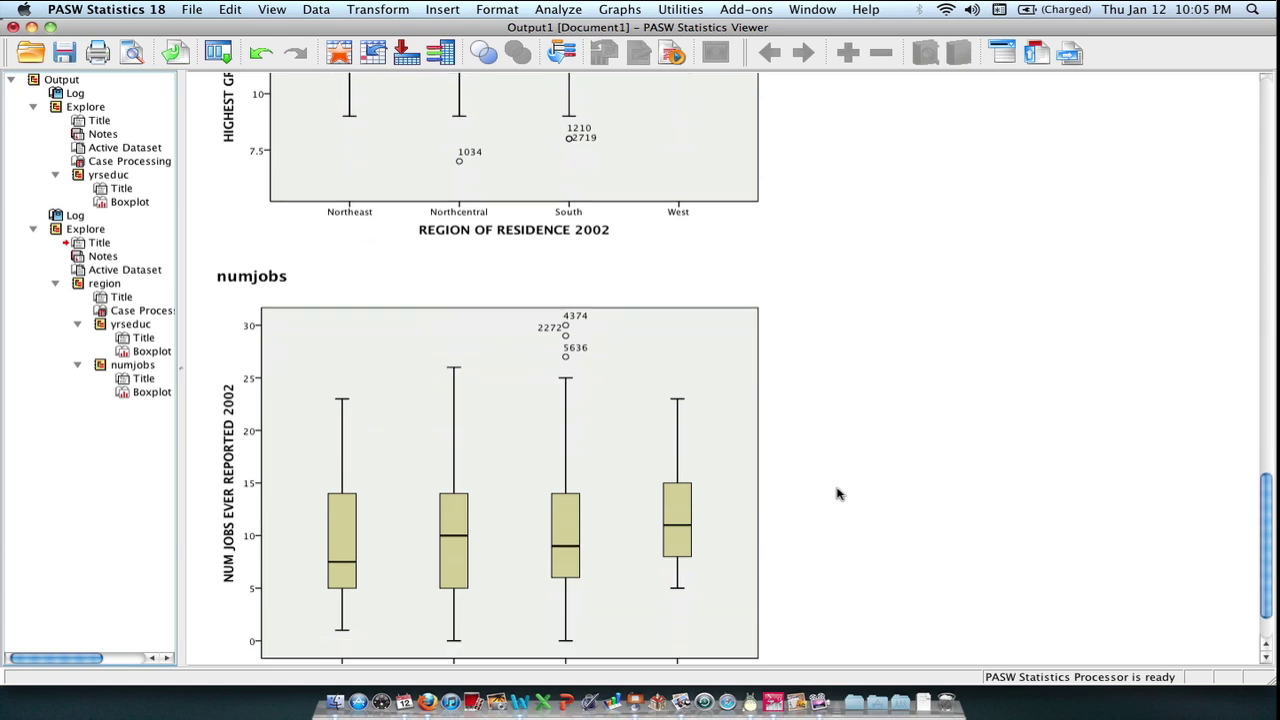
scroll(838, 493, "down", 2)
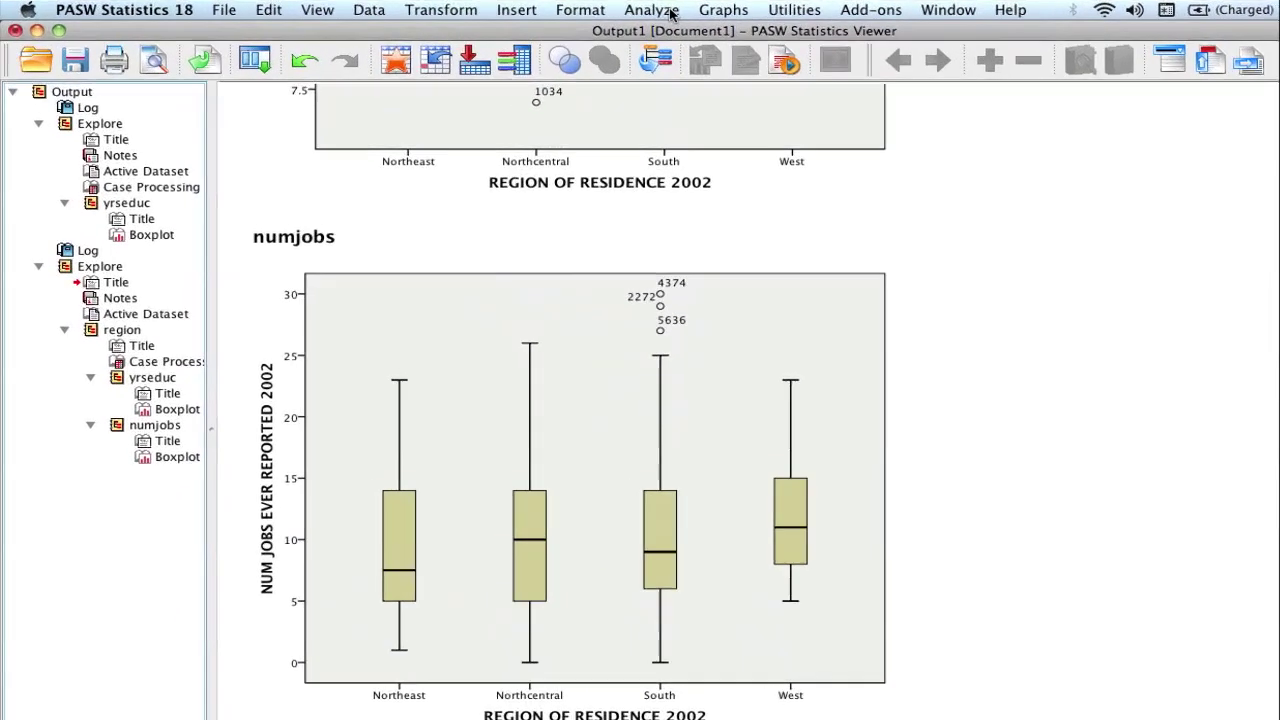
Switch Explore boxplots to Dependents together and rerun yrseduc and numjobs by region
left_click(670, 12)
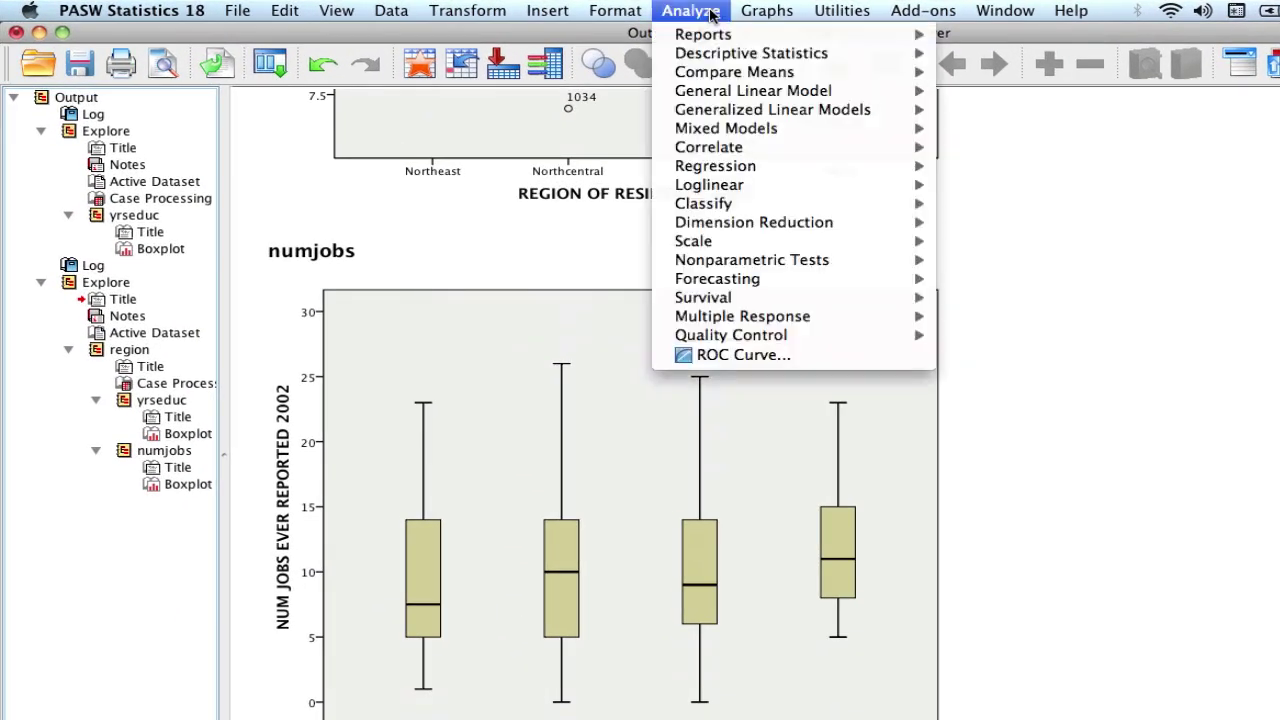
mouse_move(720, 56)
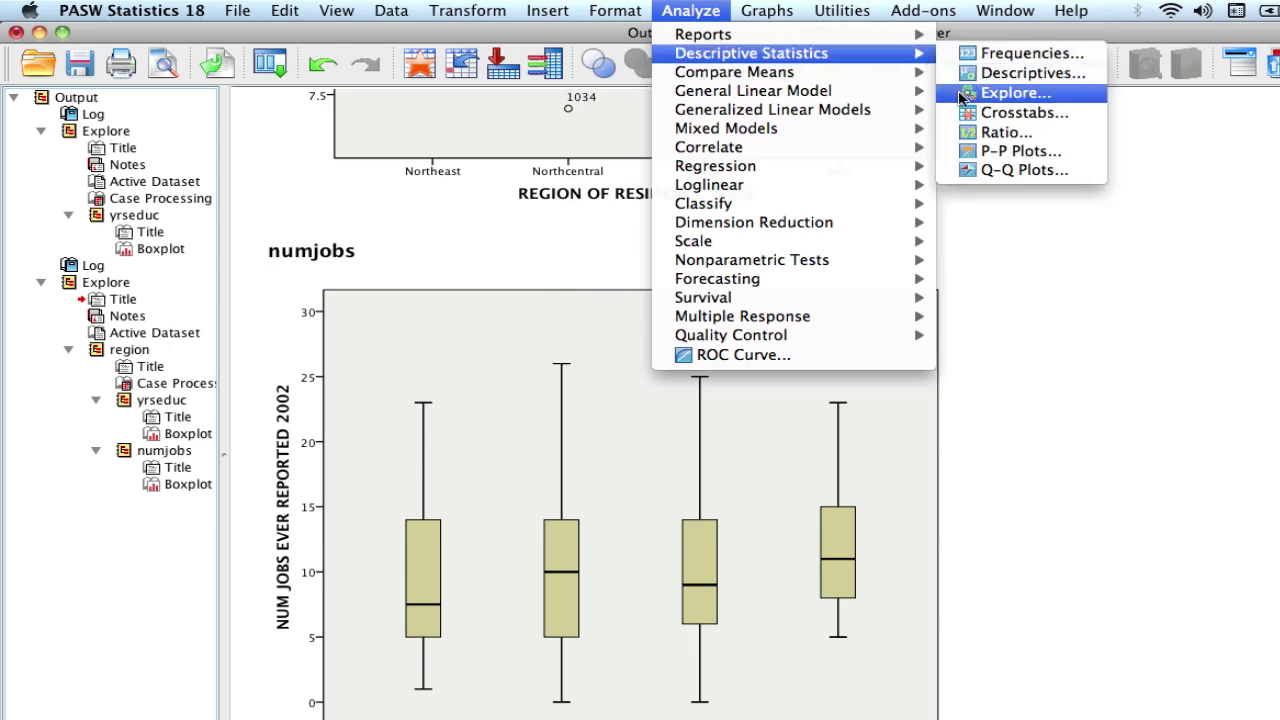
left_click(960, 92)
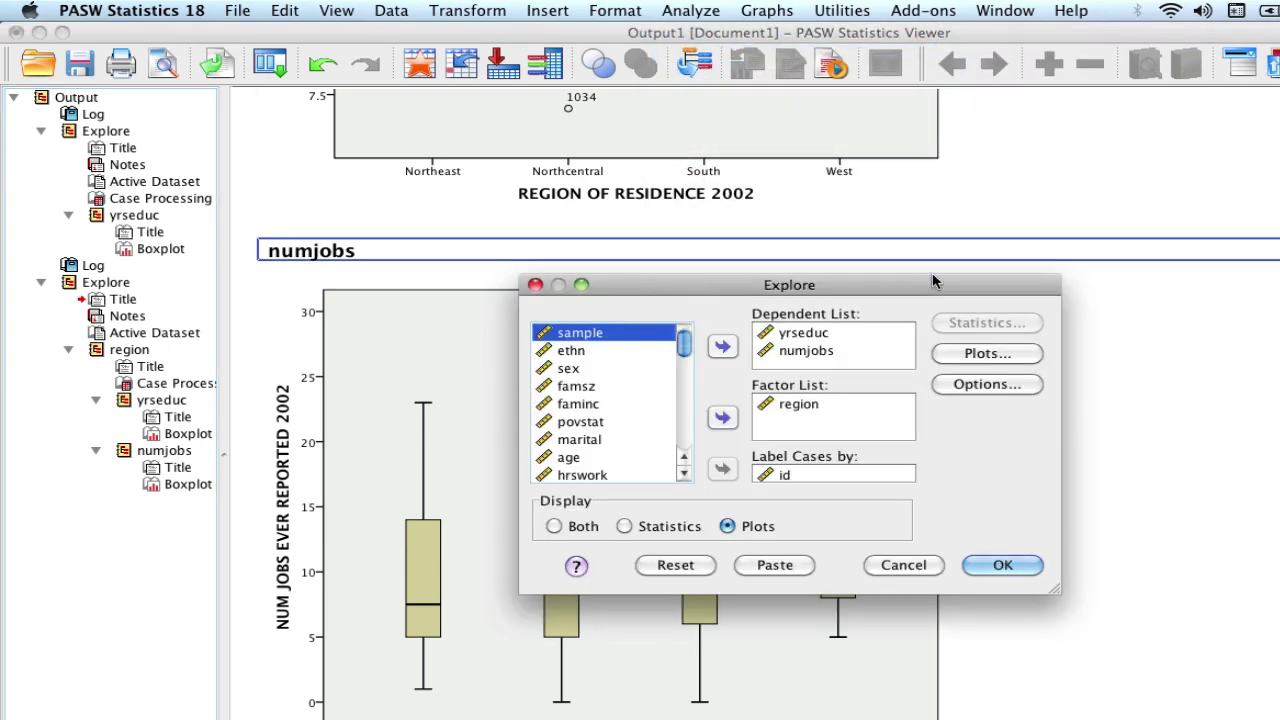
left_click(945, 355)
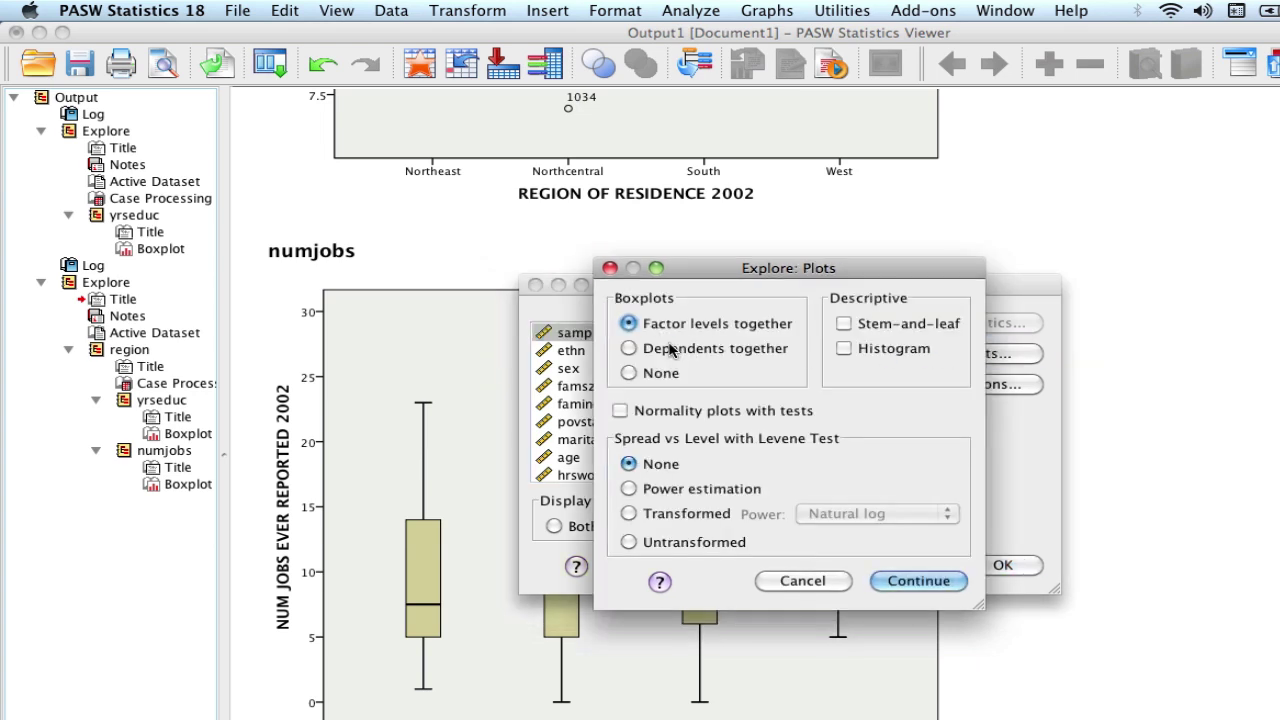
left_click(628, 348)
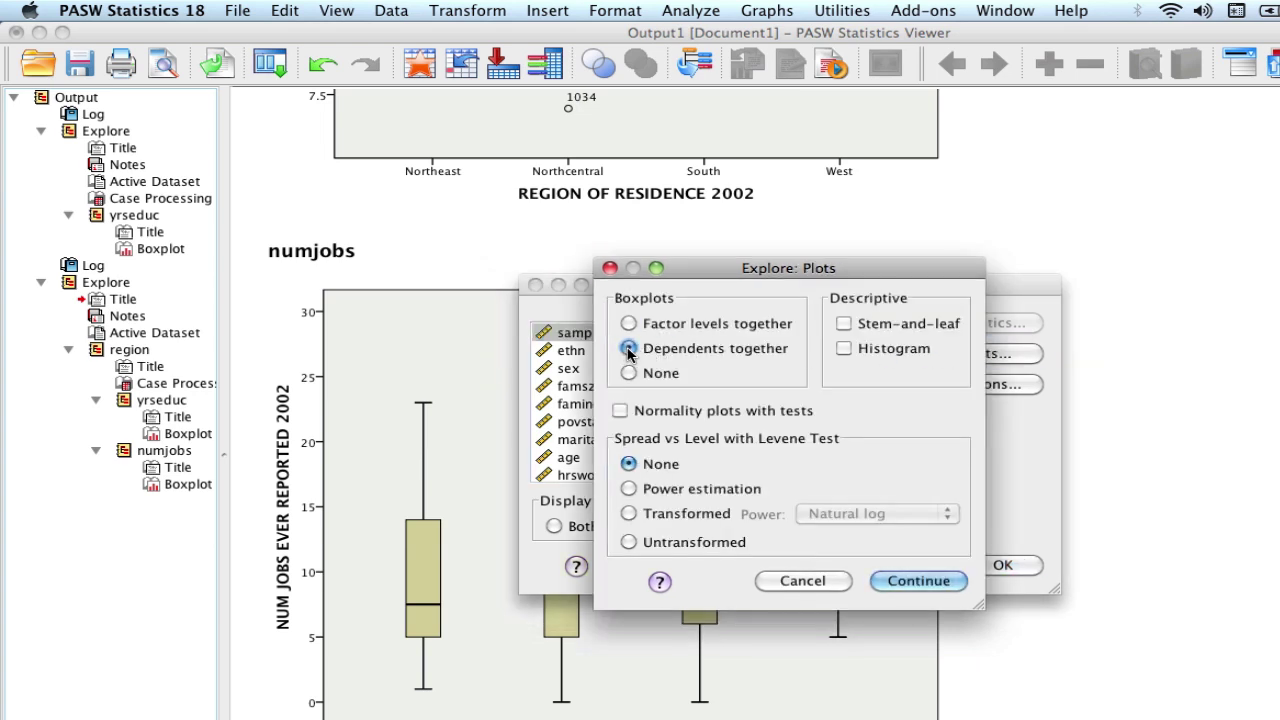
left_click_drag(700, 277, 1195, 299)
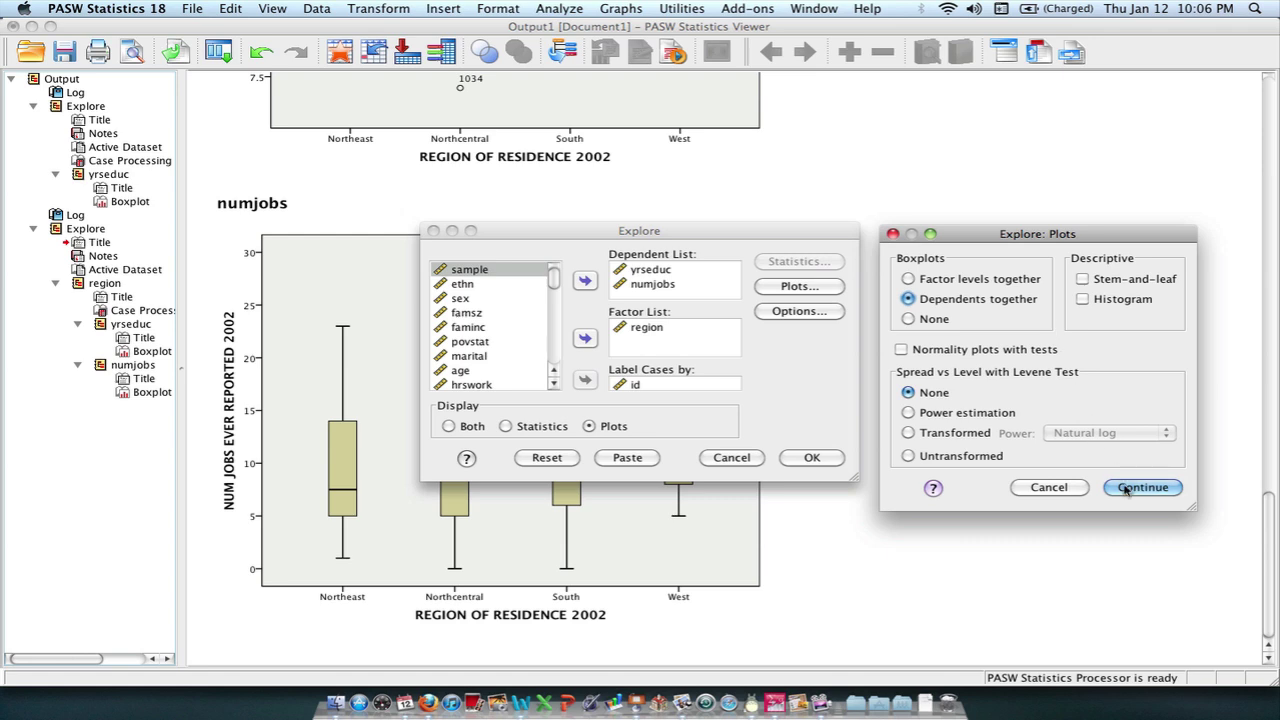
left_click(1125, 487)
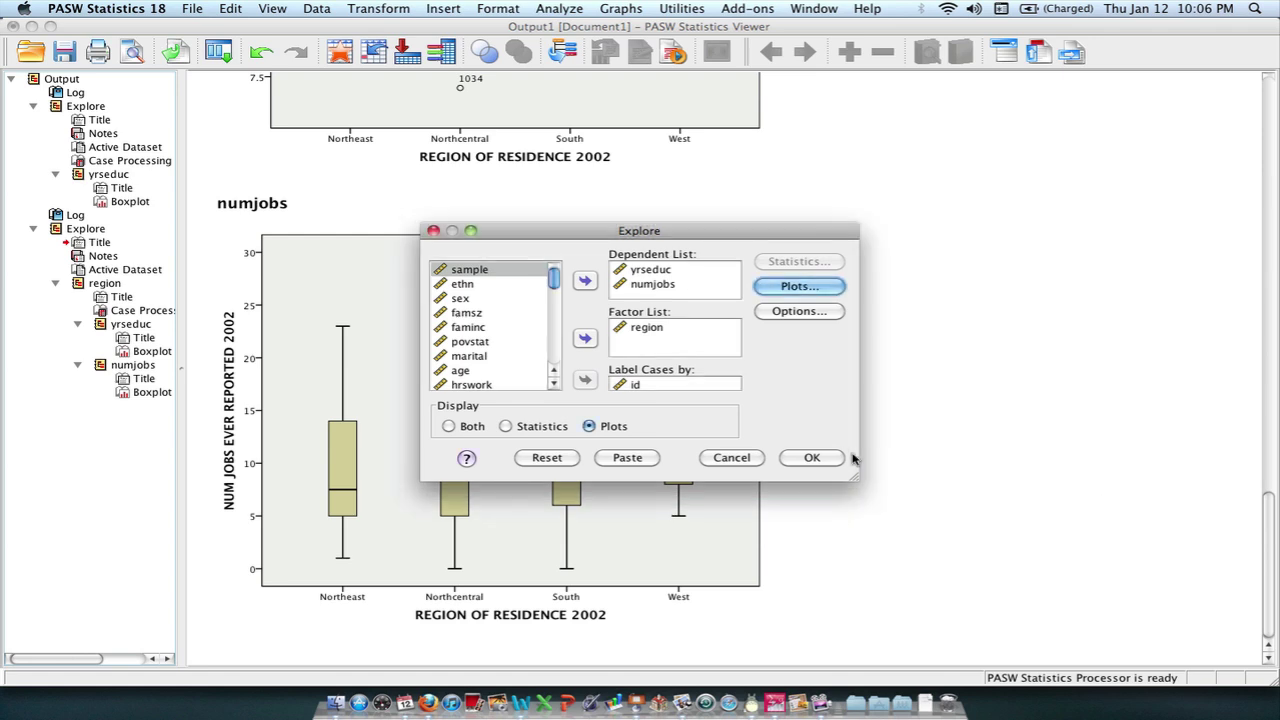
left_click(820, 457)
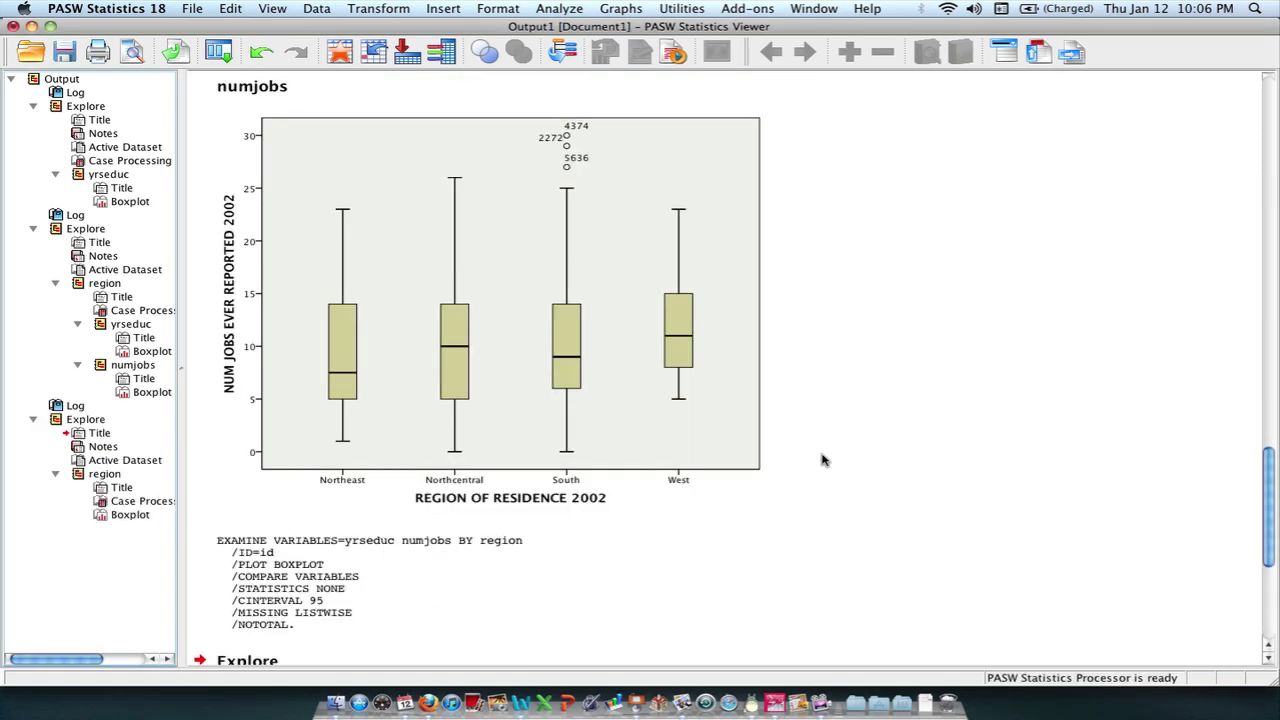
Scroll to the combined education and job-count boxplot by region, South outliers reaching 30
scroll(822, 460, "down", 10)
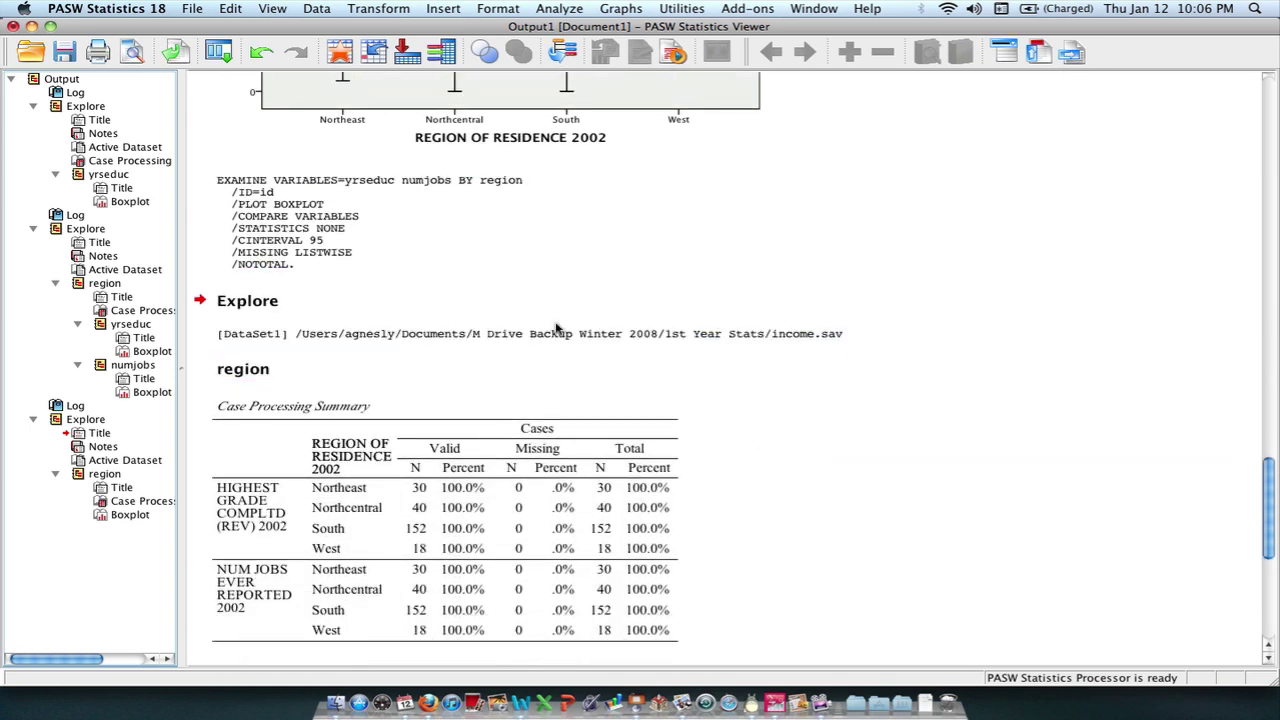
left_click(390, 248)
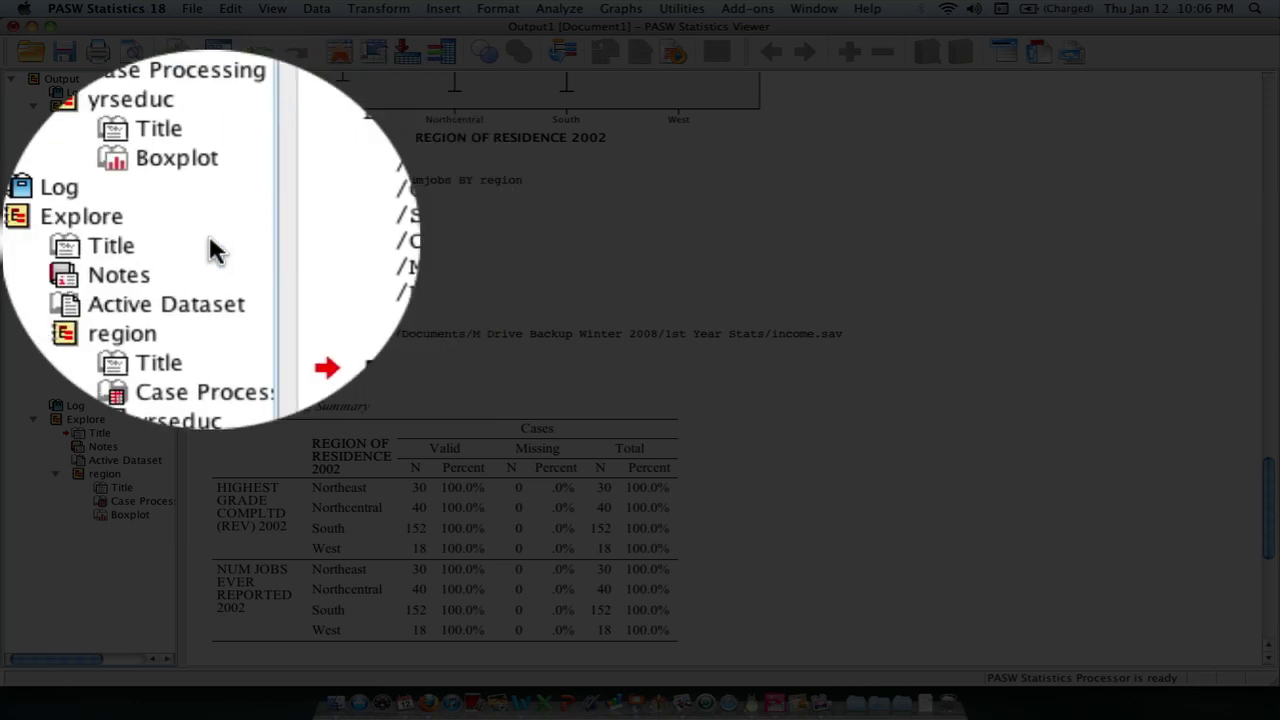
scroll(330, 268, "up", 10)
scroll(330, 268, "up", 10)
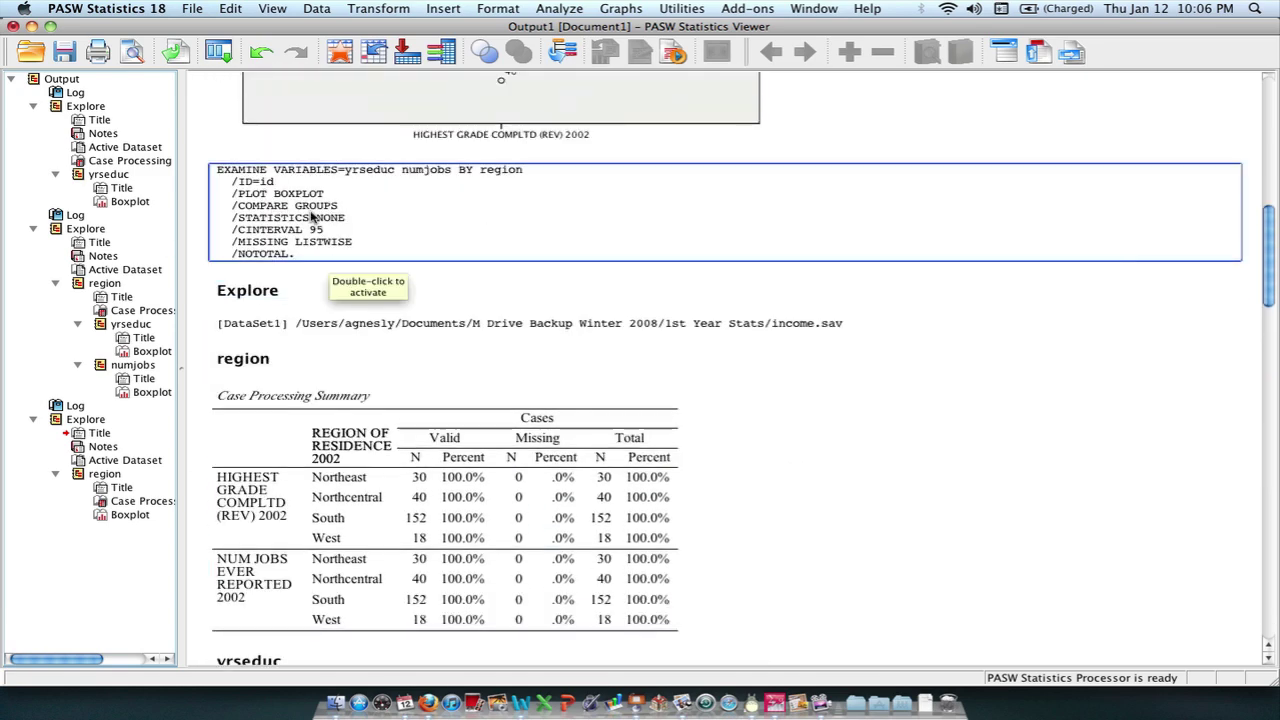
scroll(608, 248, "down", 10)
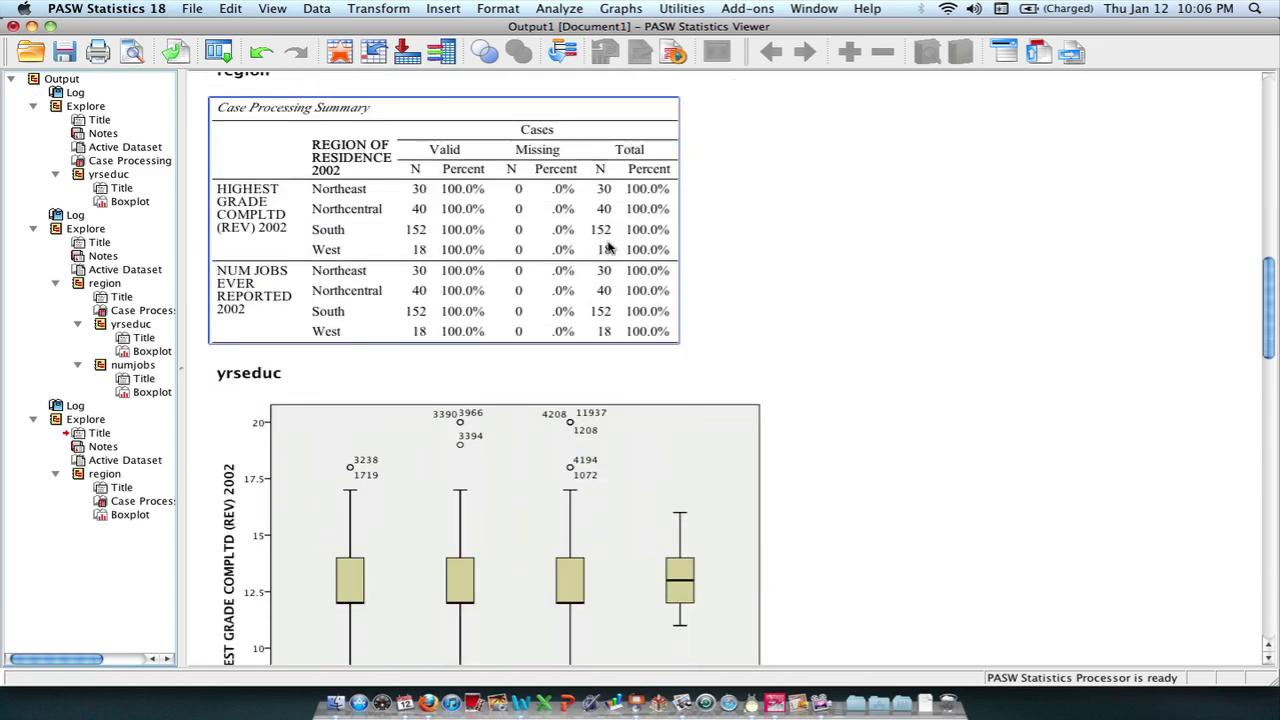
scroll(608, 248, "down", 10)
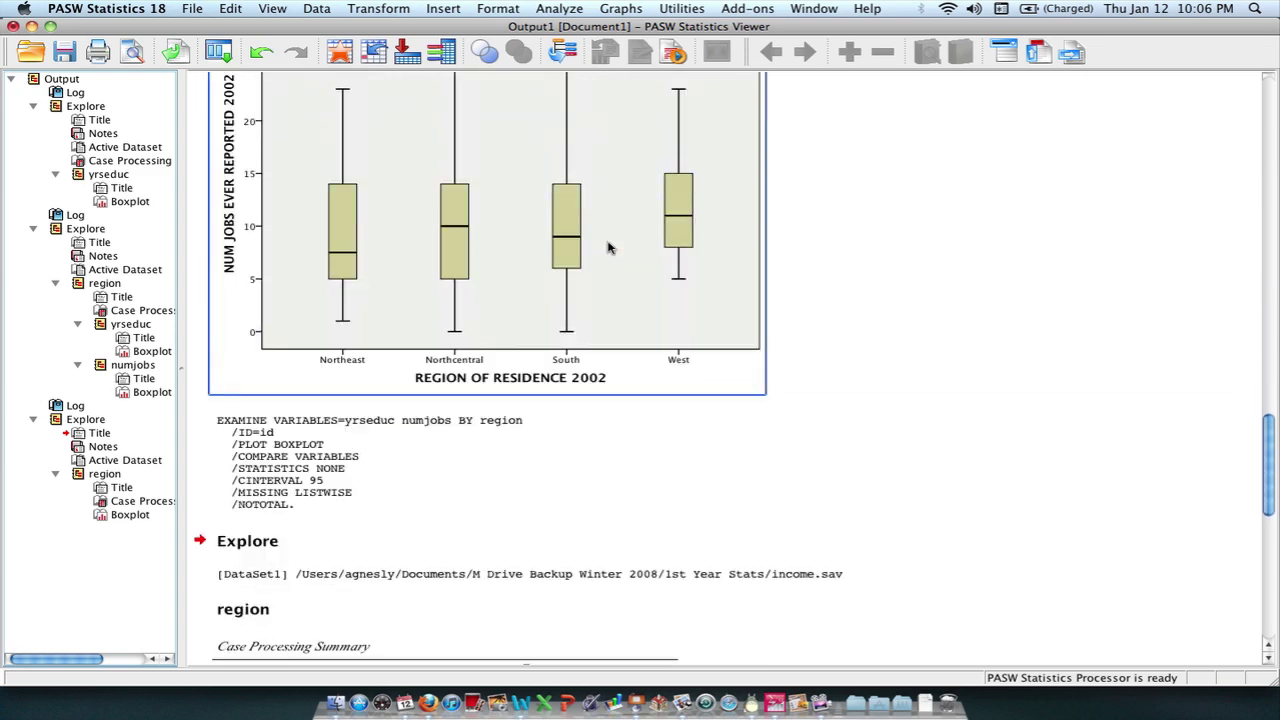
scroll(608, 248, "down", 10)
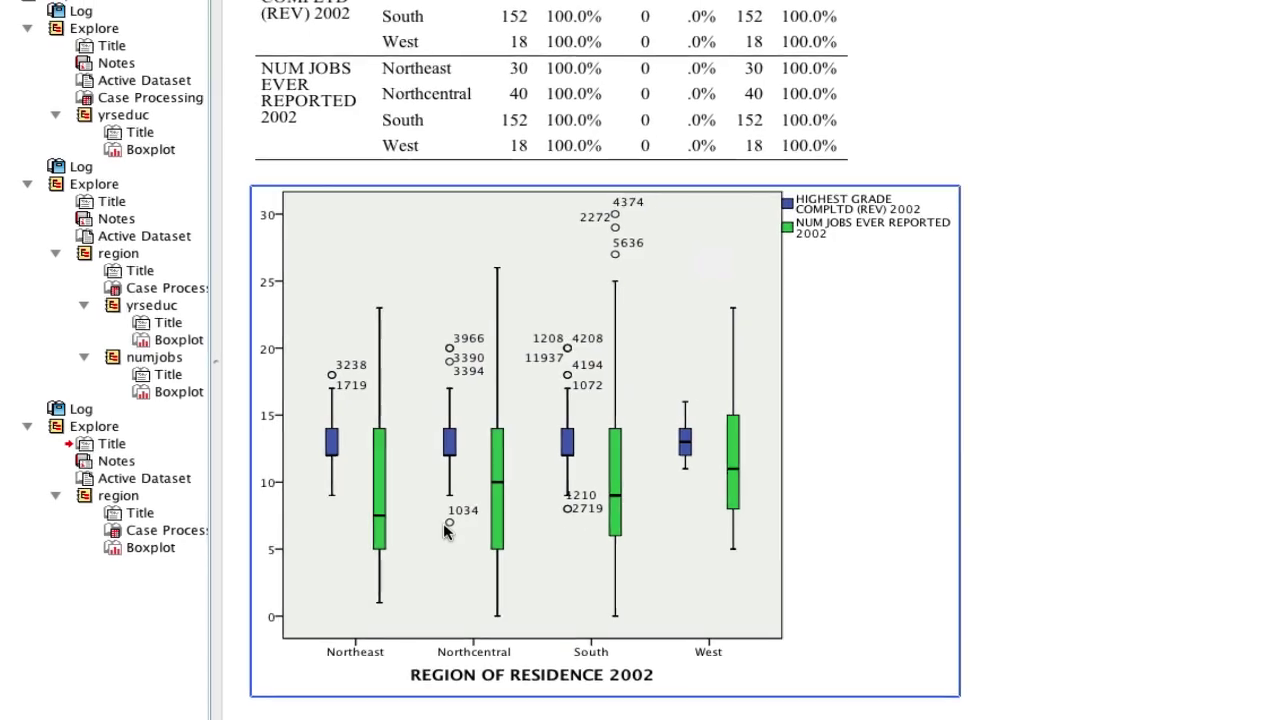
In the Chart Editor, isolate the 1034 education outlier and go to its case, row 40 (yrseduc 7)
double_click(386, 517)
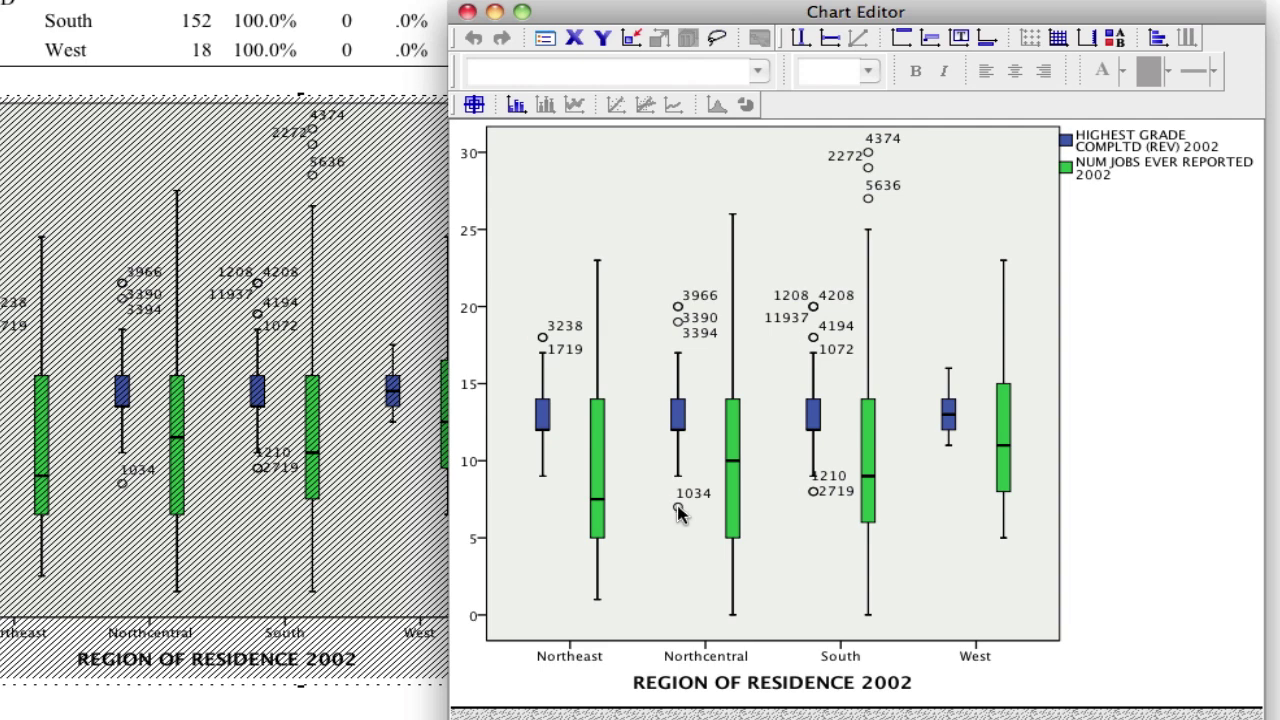
left_click(678, 509)
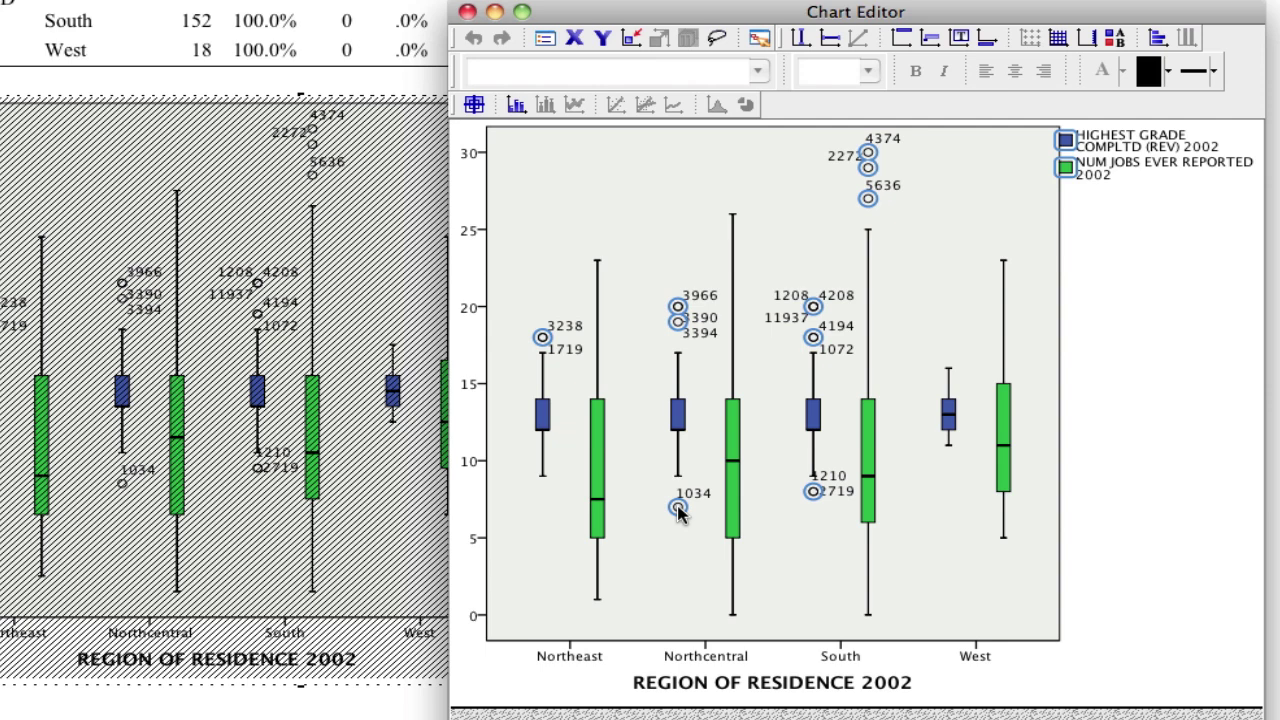
left_click(678, 509)
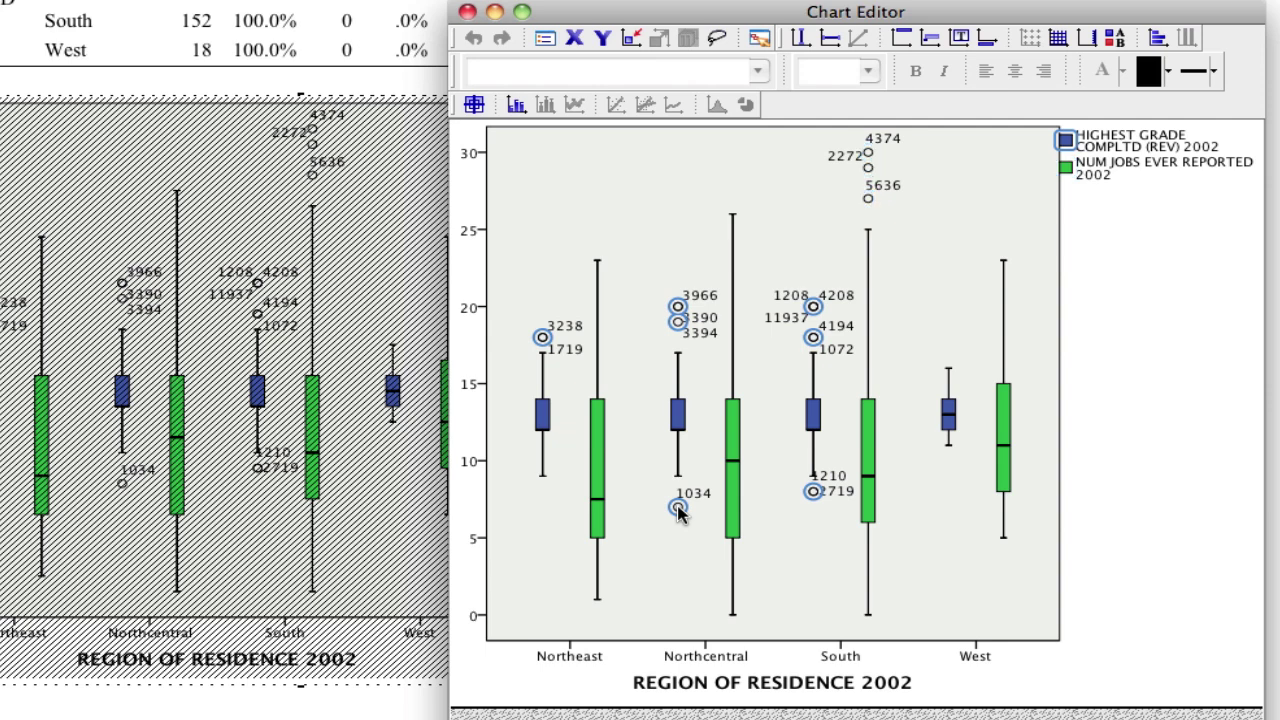
left_click(678, 509)
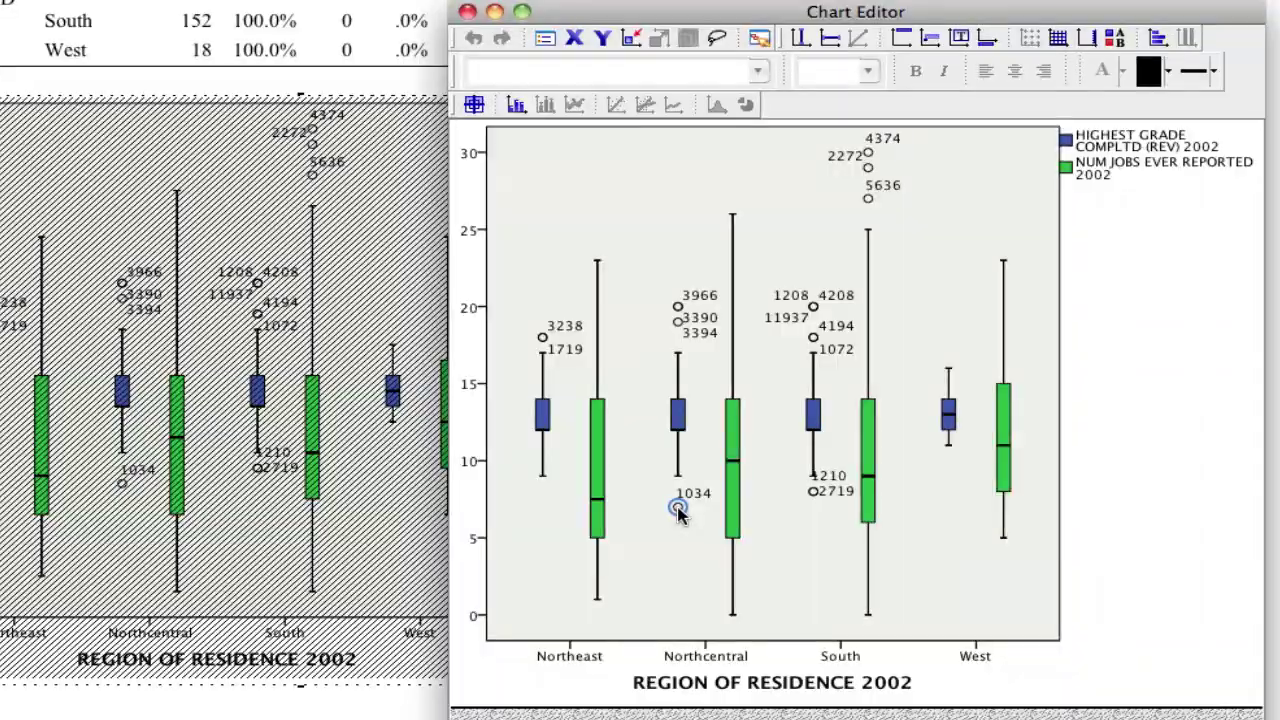
right_click(679, 513)
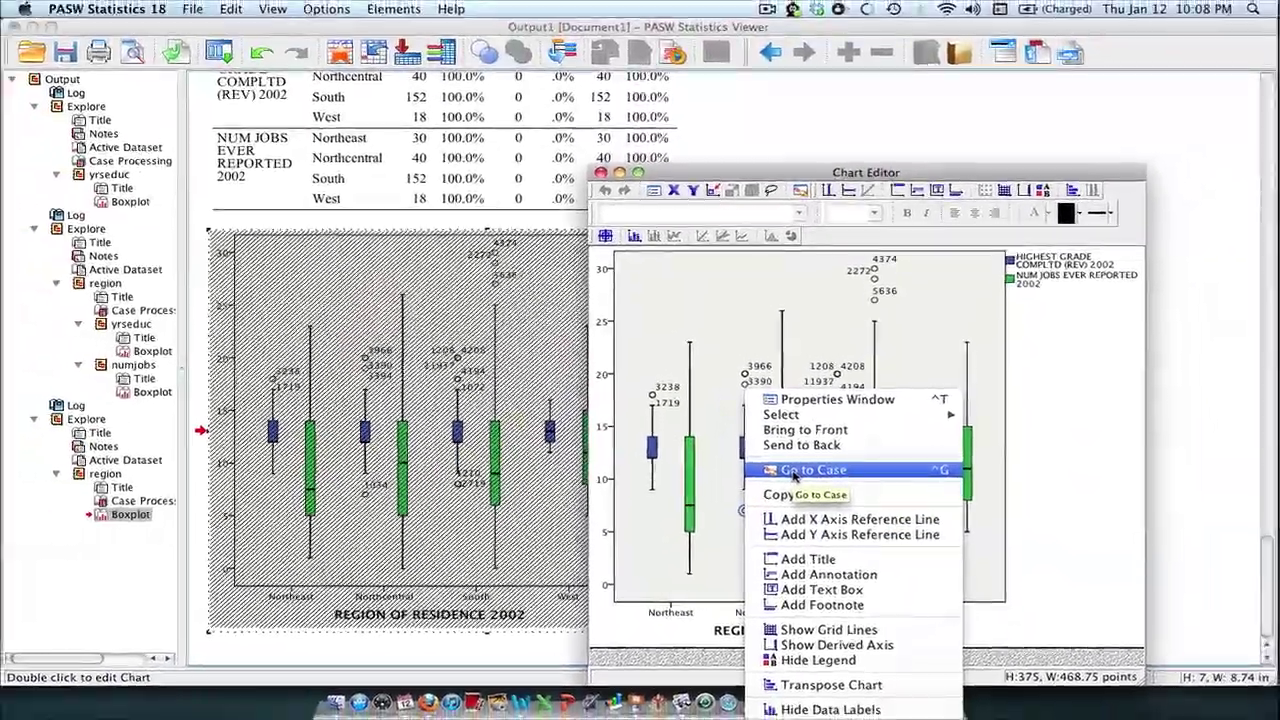
left_click(781, 470)
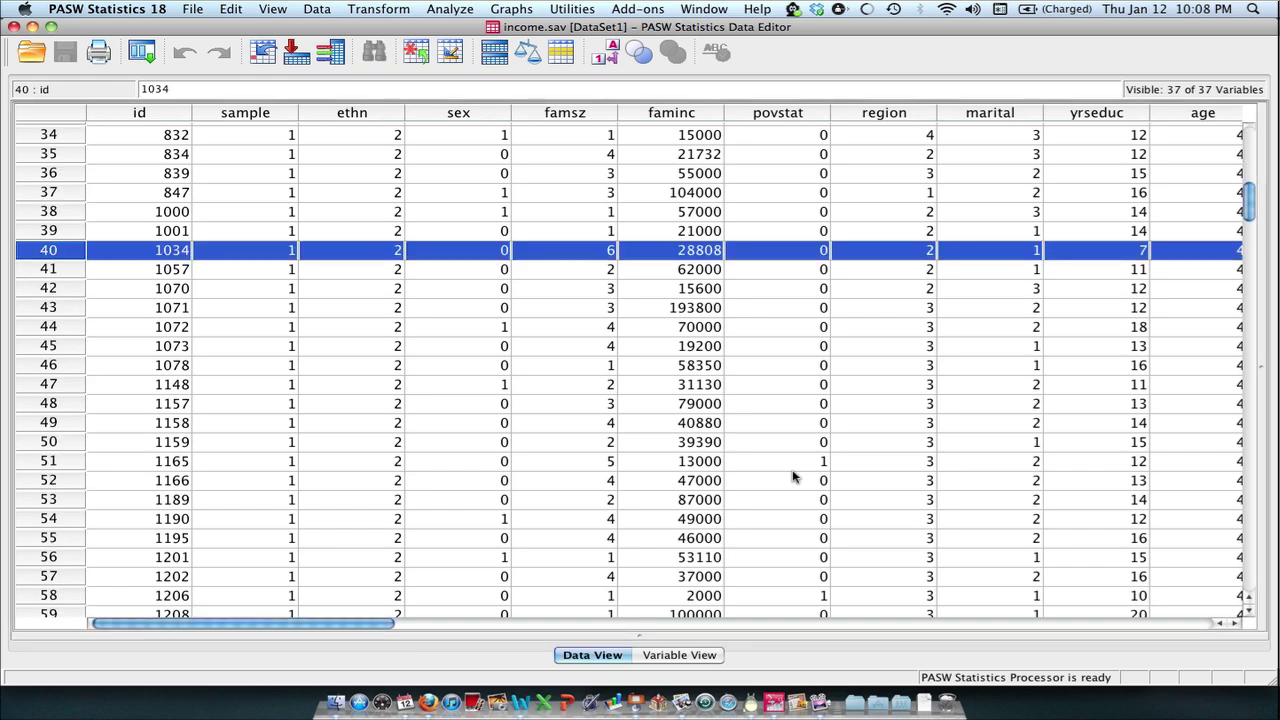